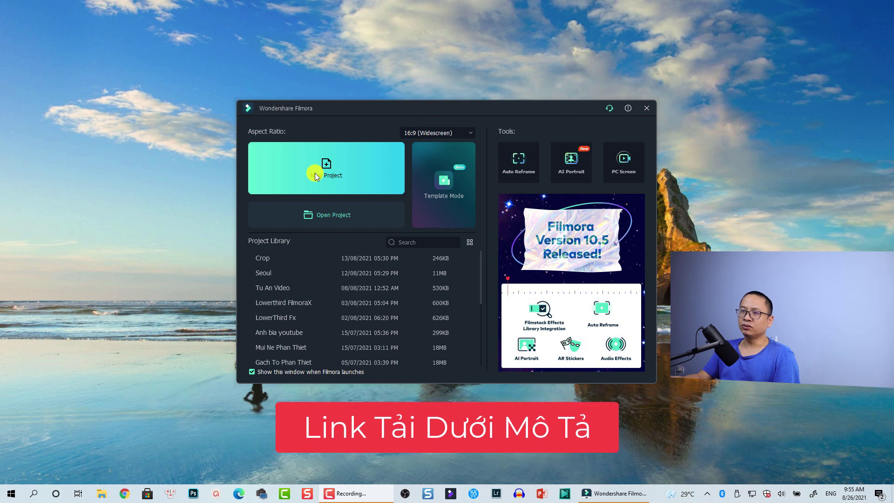
Start a new 16:9 widescreen project and place the sample videos Travel 01 to Travel 05 in sequence on the video track.
click(315, 172)
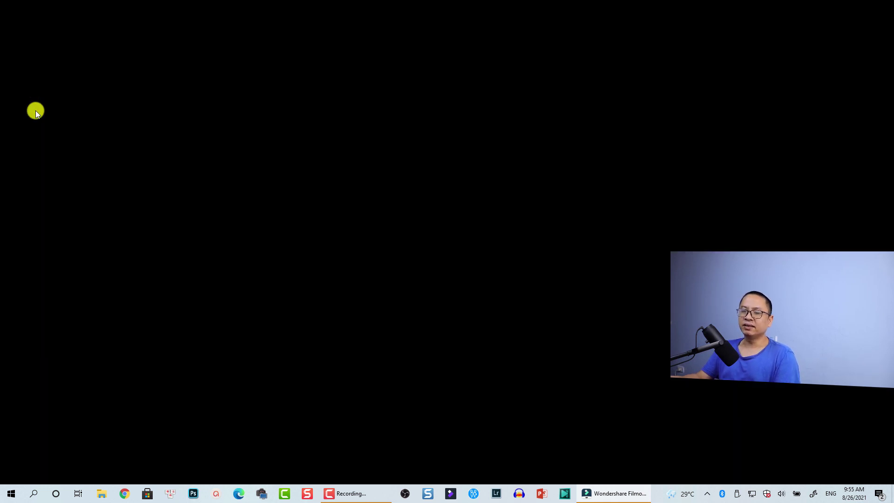
click(36, 111)
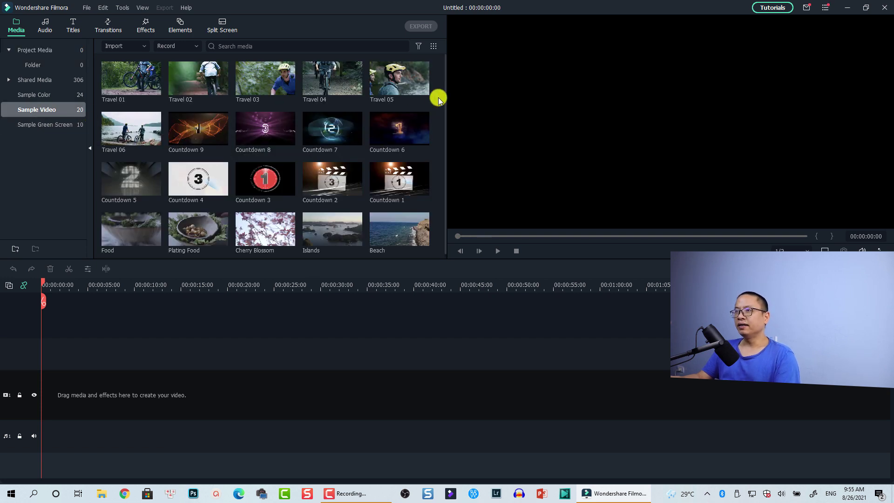
drag(439, 100, 54, 405)
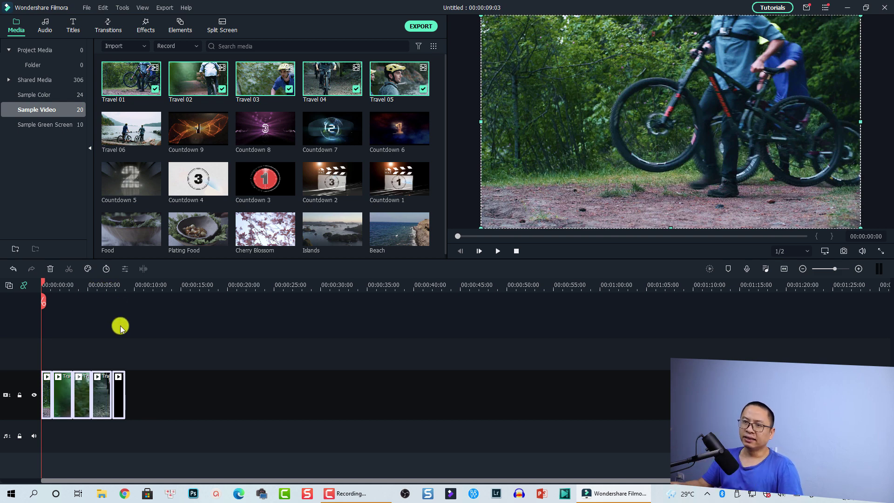
drag(68, 286, 178, 293)
drag(102, 290, 124, 290)
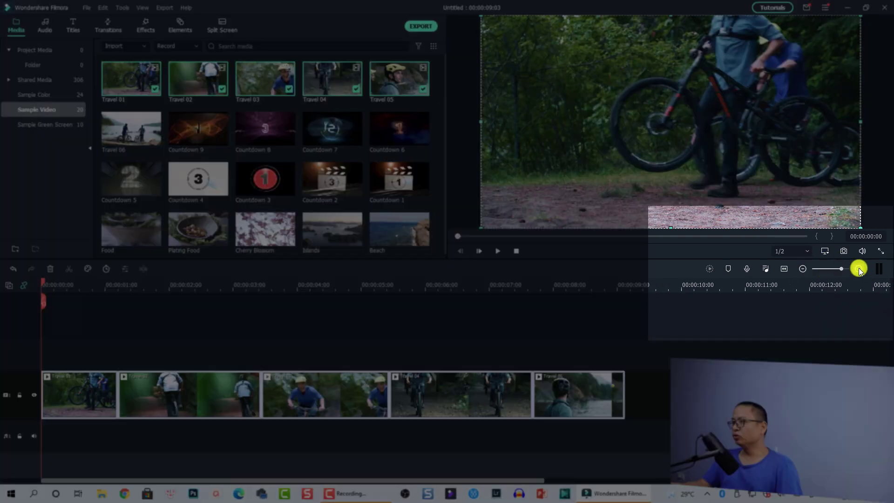
click(859, 269)
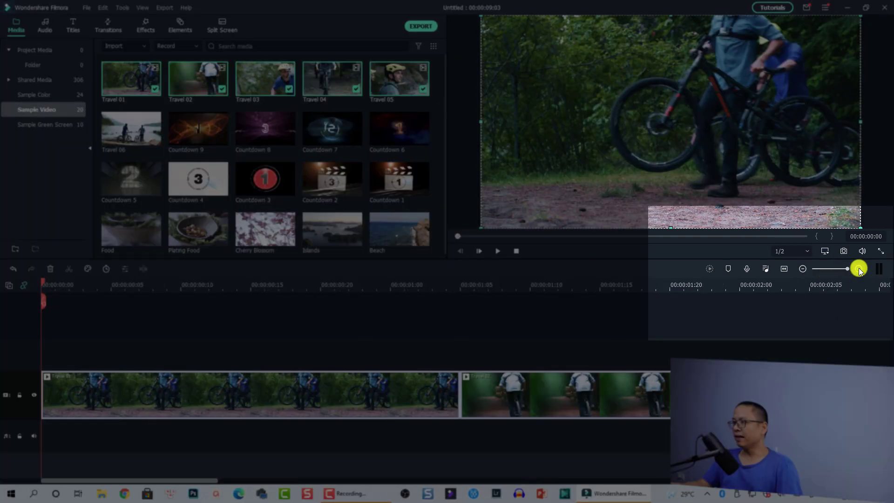
click(802, 269)
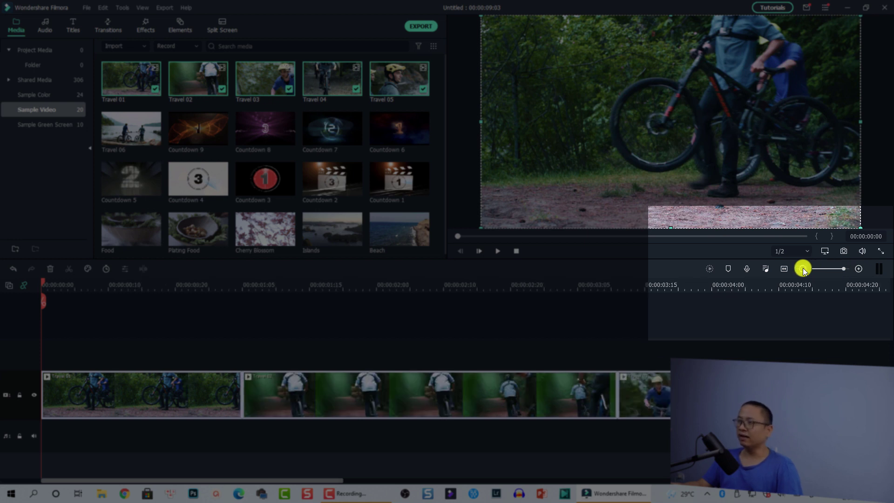
click(785, 270)
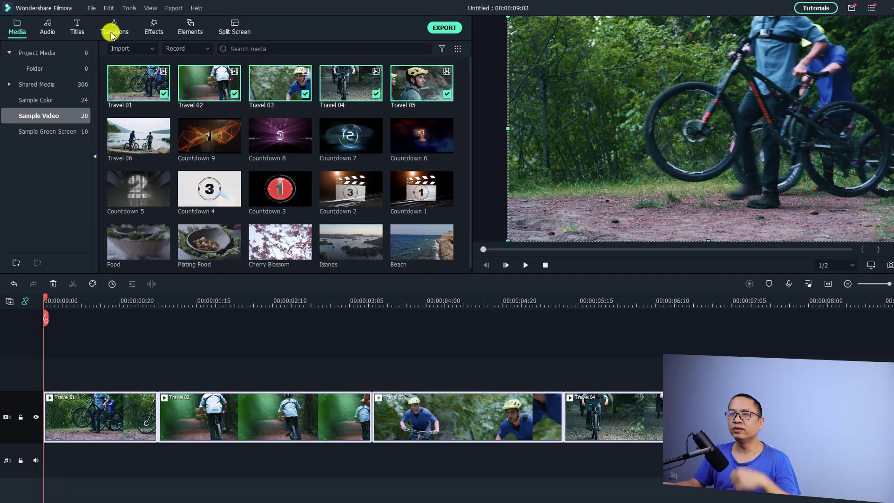
Search the transitions for "fade", apply Fade to the end of the Travel 05 clip, and shorten it slightly from its start.
click(107, 33)
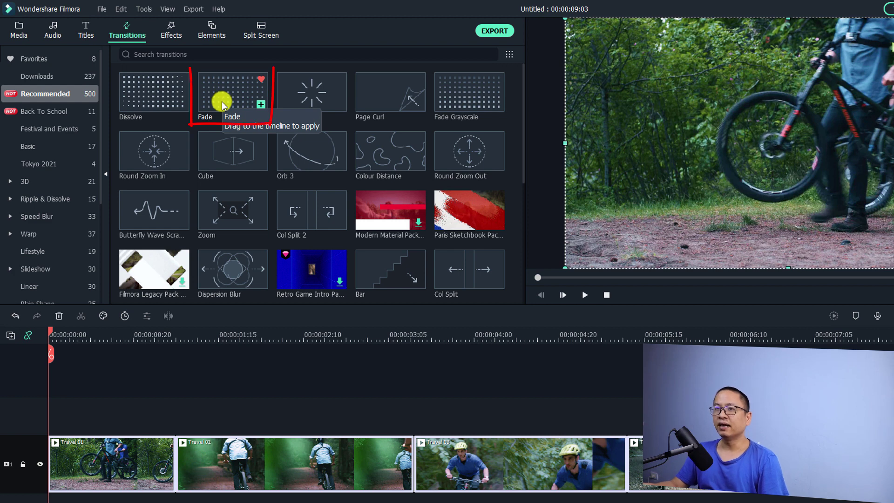
click(205, 54)
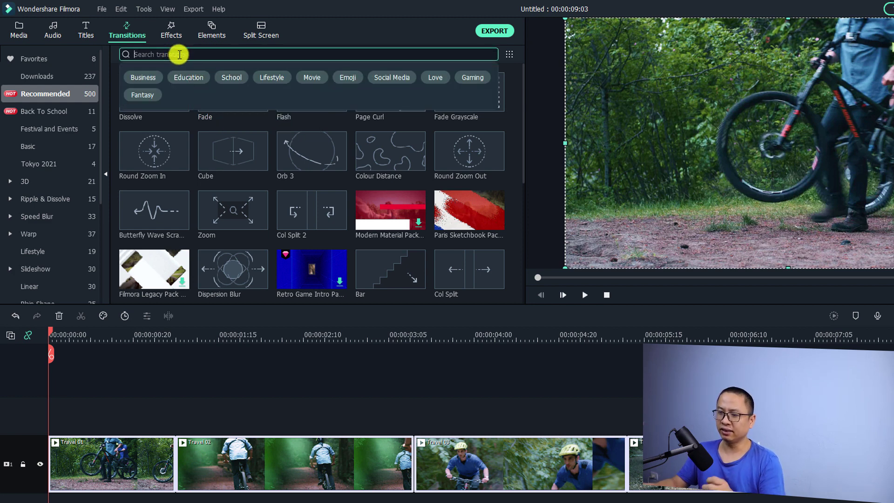
key(Return)
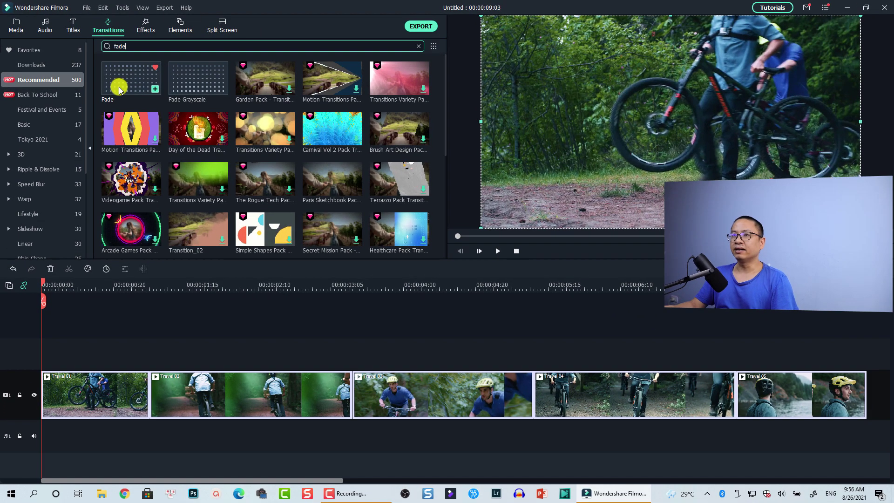
drag(138, 99, 338, 182)
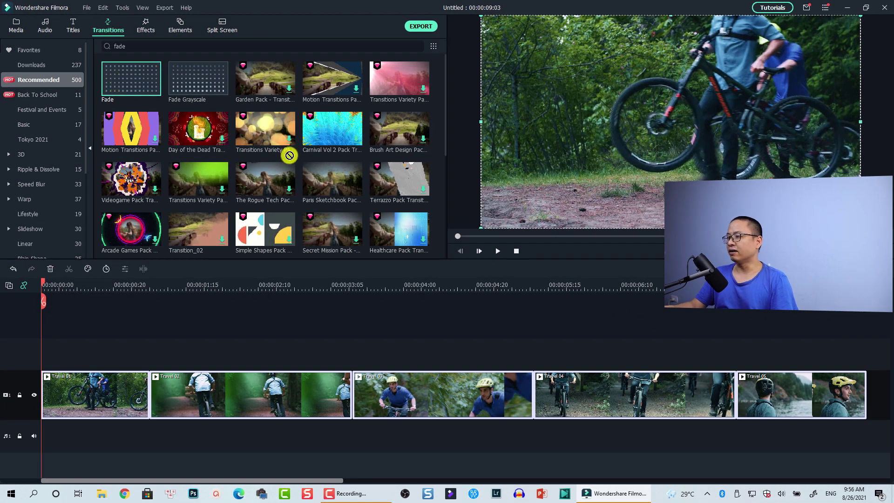
drag(290, 155, 826, 388)
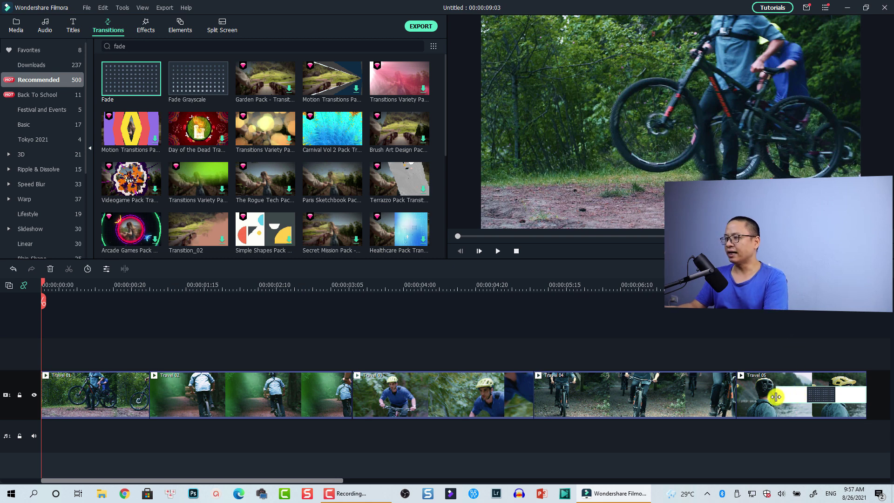
drag(776, 397, 792, 397)
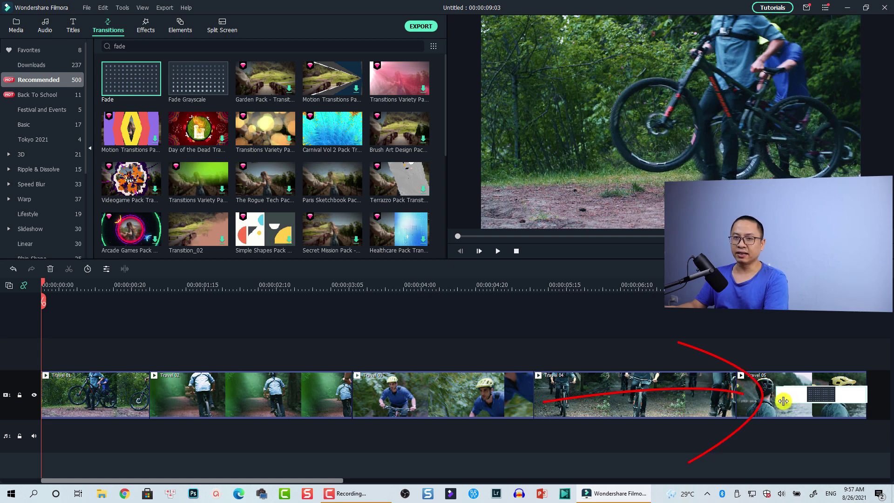
Play back the sequence from the Travel 04 clip to check the Fade transition at the end of the video.
click(588, 289)
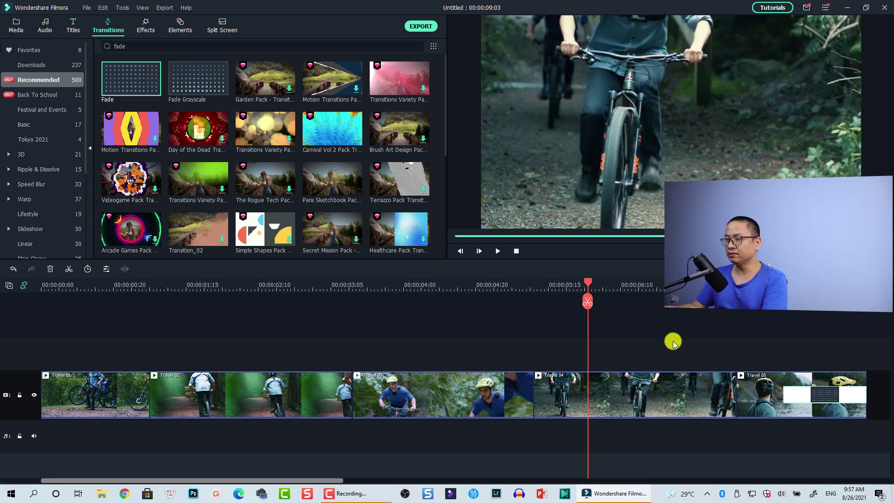
key(space)
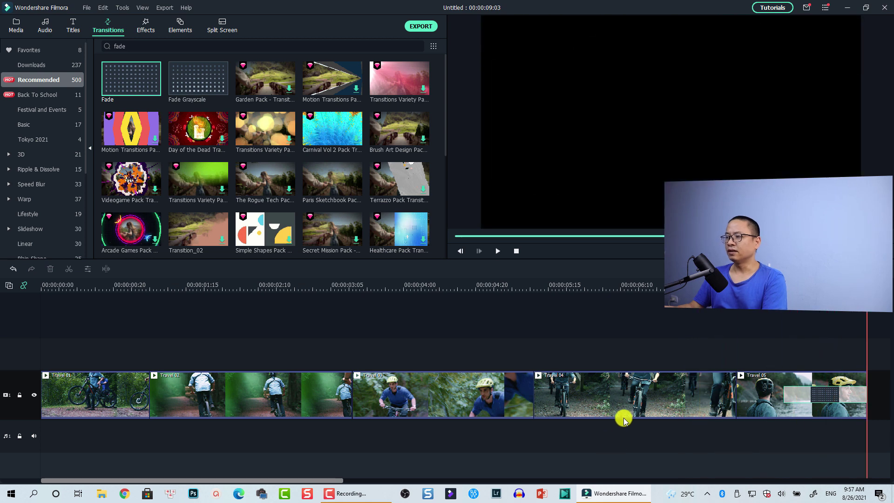
key(space)
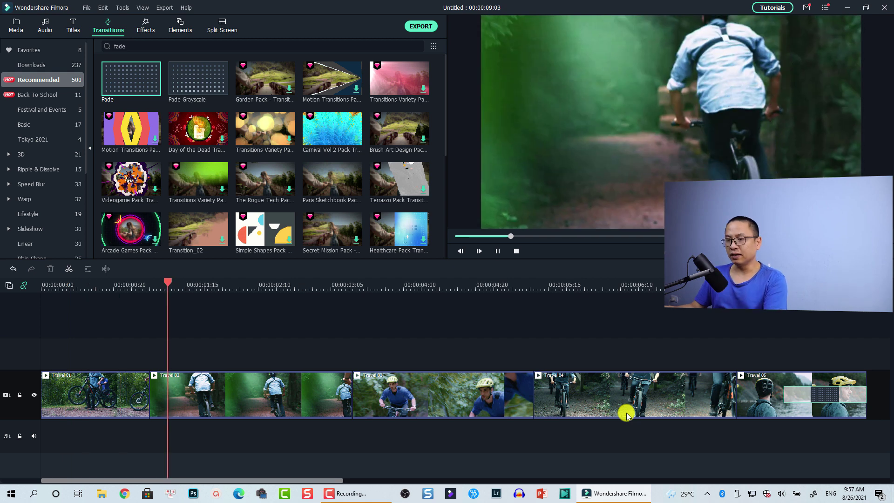
key(space)
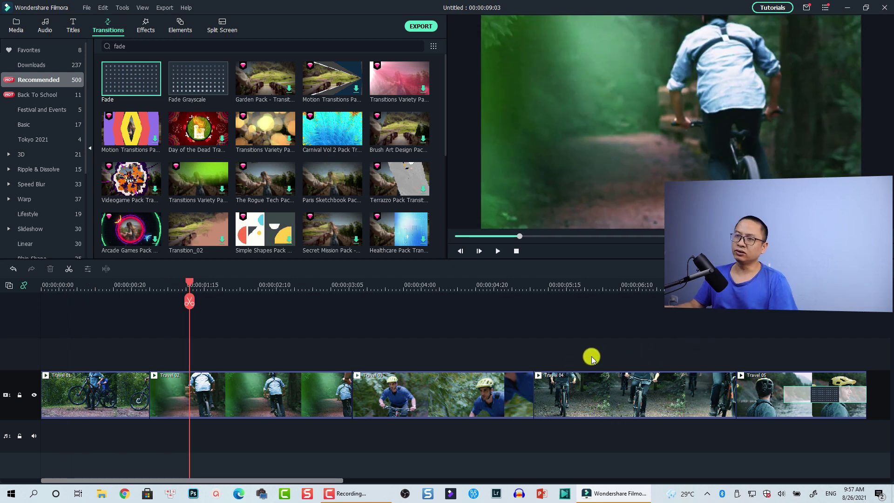
Delete the Fade transition from the end of the Travel 05 clip.
mouse_move(145, 102)
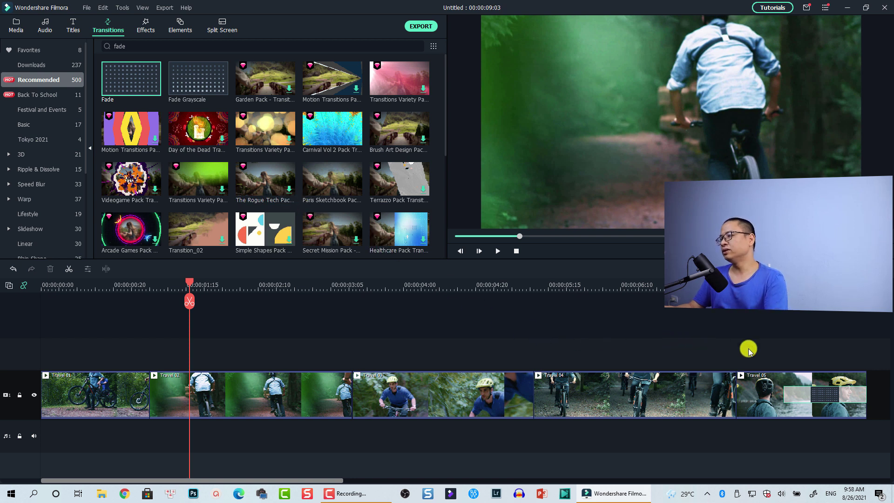
click(820, 400)
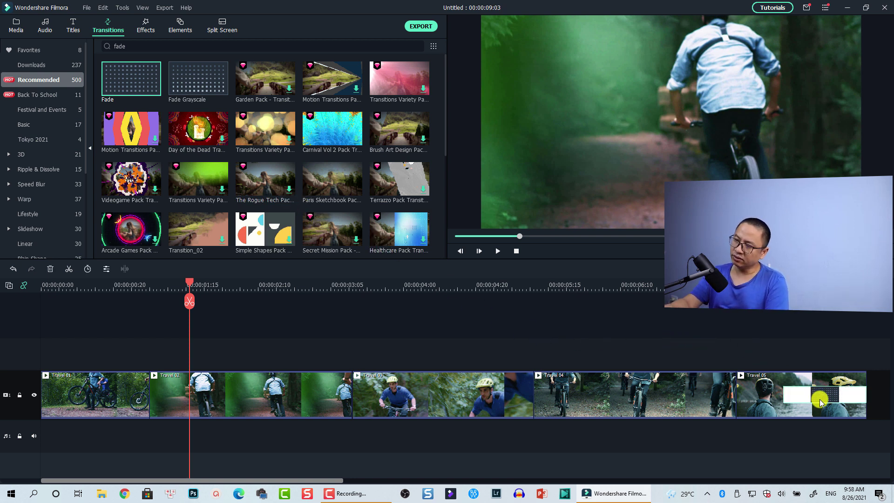
key(Delete)
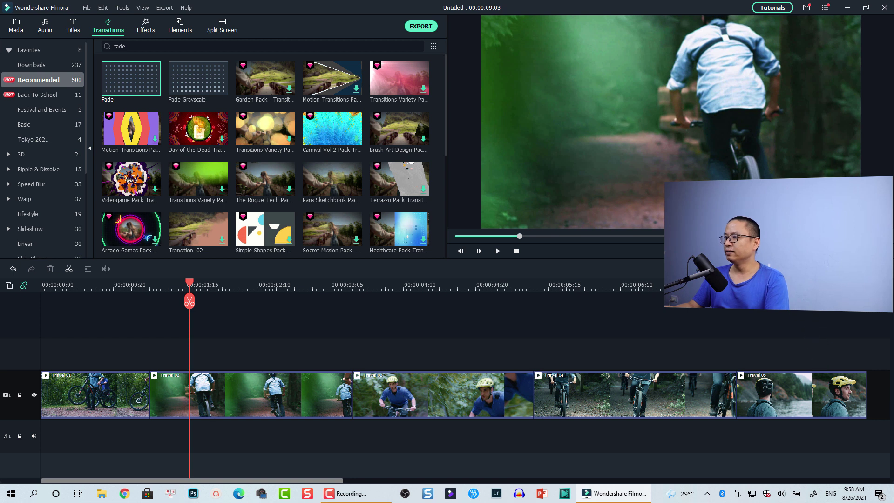
Animate Travel 05 with a custom keyframe at 00:00:08:08 and a second one at the clip's end with 0% opacity.
click(794, 364)
click(800, 392)
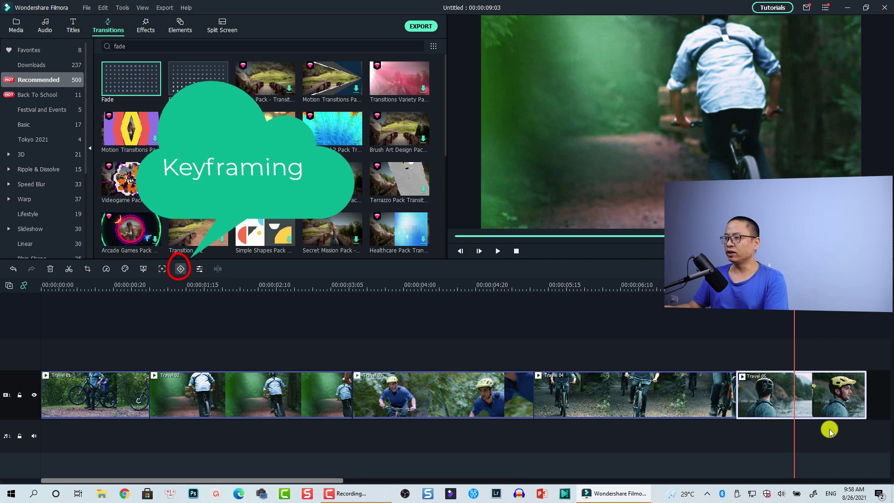
double_click(794, 405)
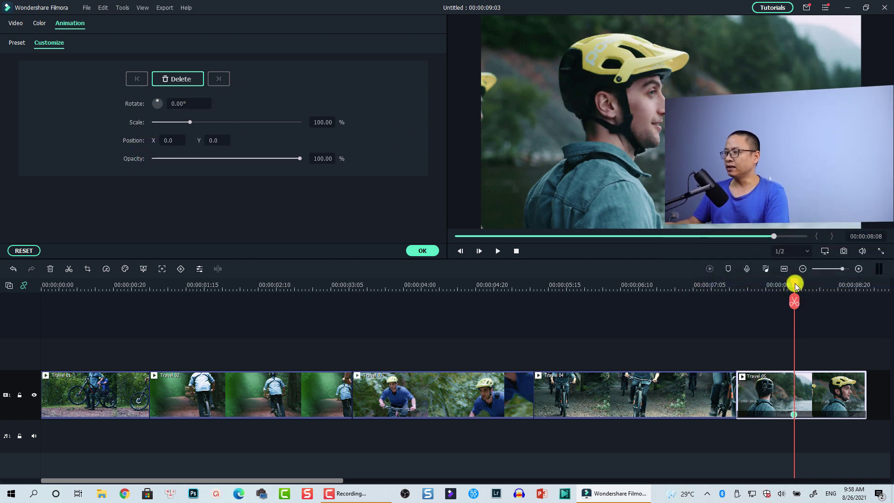
drag(797, 285, 869, 289)
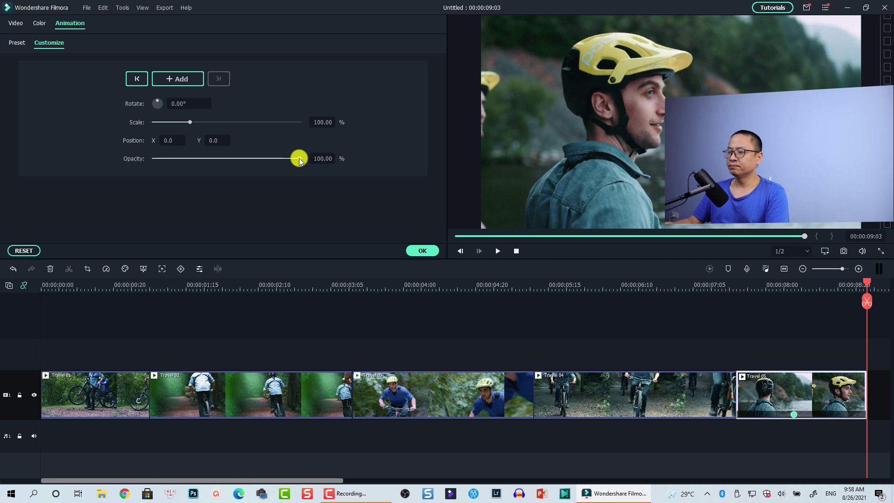
drag(300, 161, 156, 167)
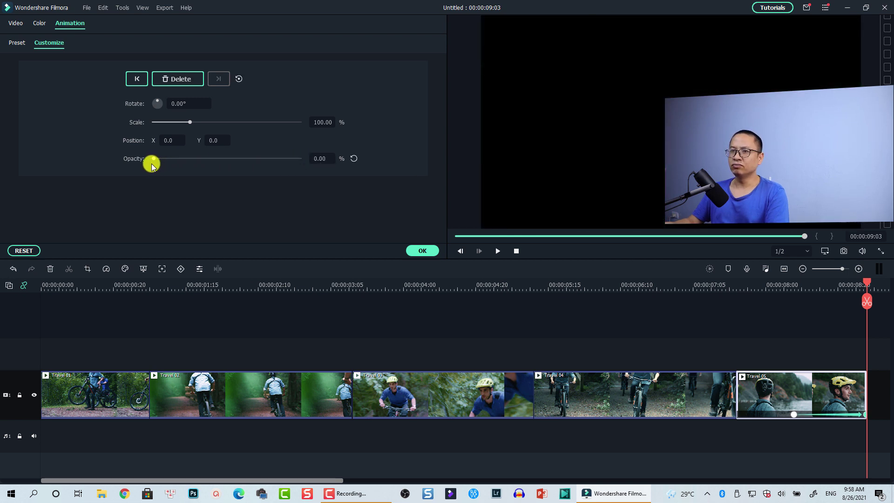
Preview the opacity fade from 00:00:07:03 and move its first keyframe slightly earlier in the Travel 05 clip.
click(751, 283)
click(686, 291)
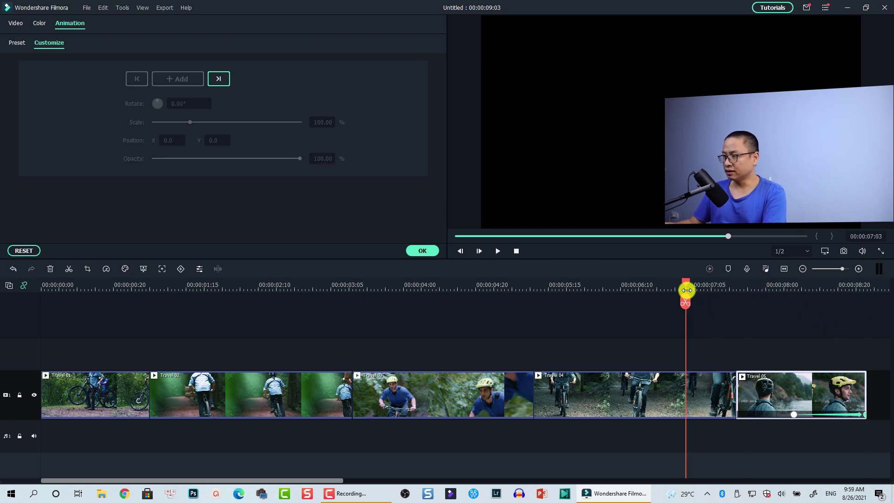
mouse_move(794, 414)
mouse_down()
mouse_move(771, 413)
mouse_move(789, 418)
mouse_up()
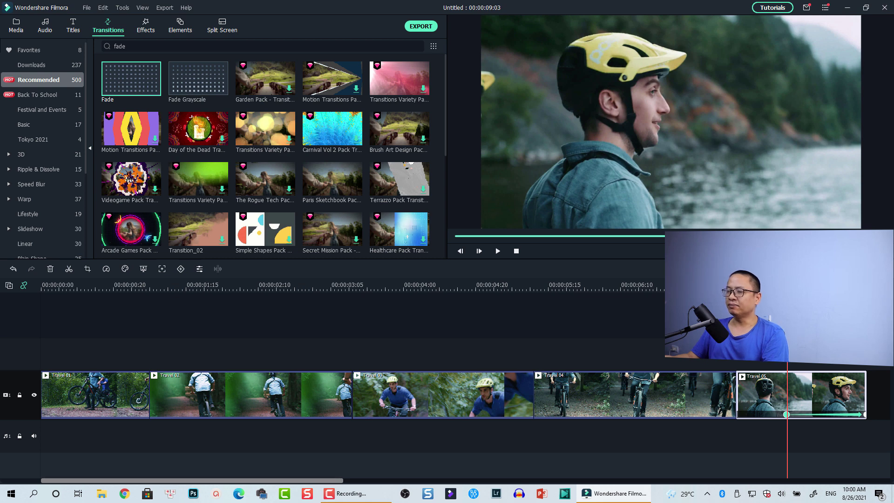
Add the Black sample color to the video track directly after the Travel 05 clip.
key(ctrl+minus)
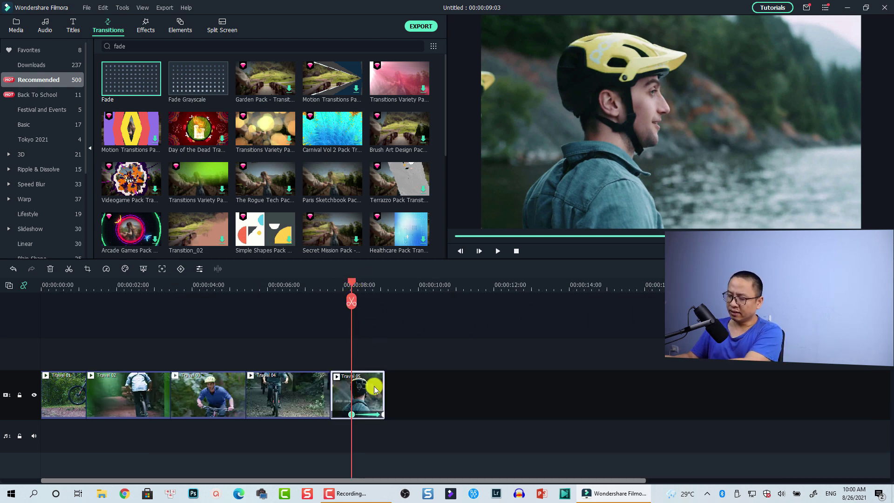
key(End)
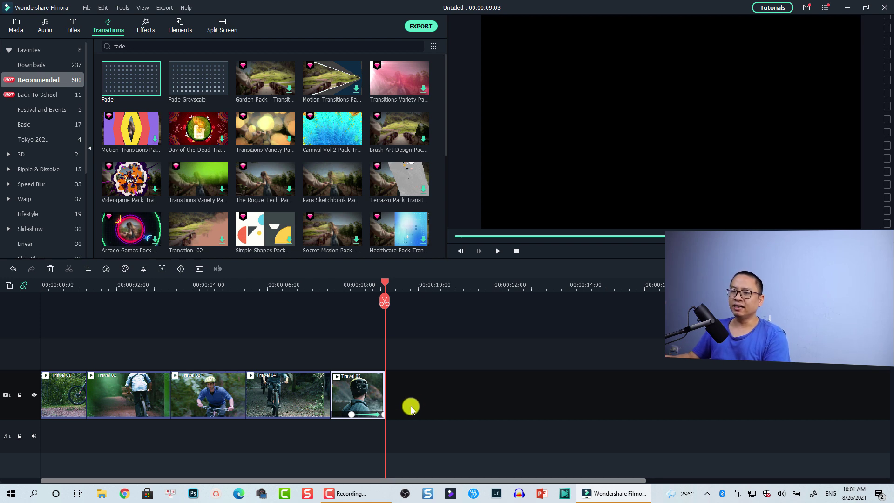
click(16, 25)
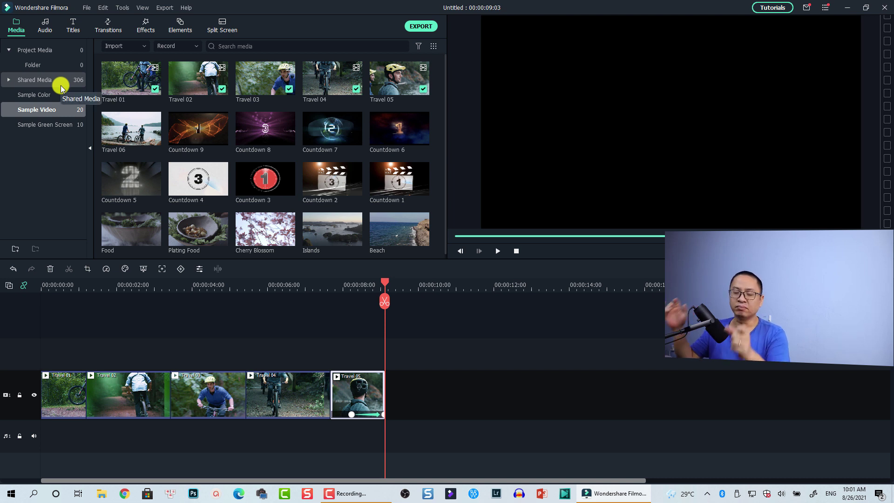
click(37, 96)
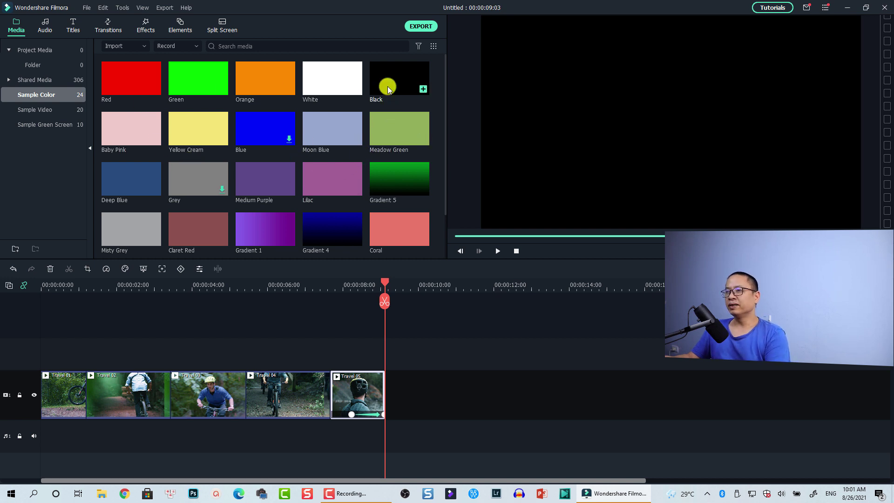
drag(387, 88, 399, 385)
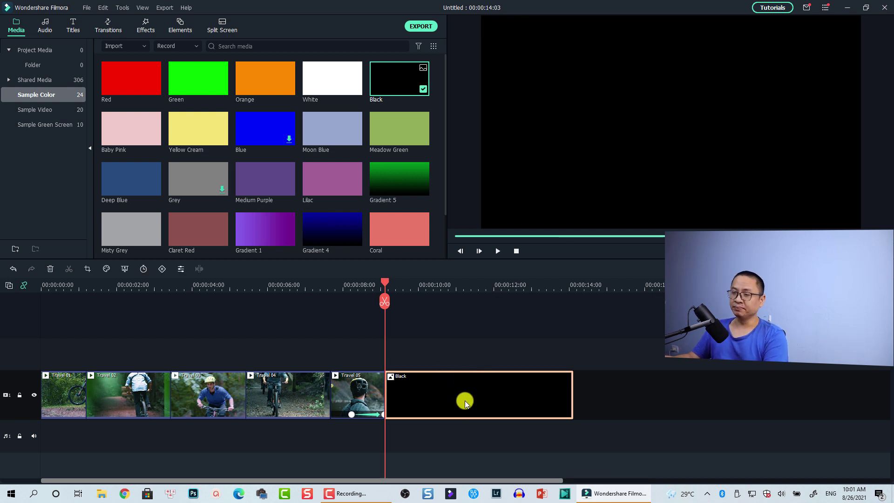
Set the duration of the Black clip on the timeline to 00:00:20:00.
right_click(433, 389)
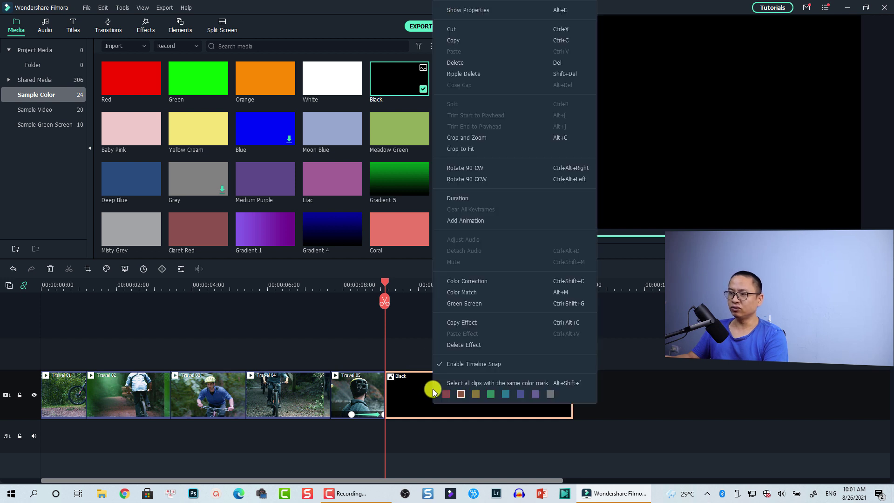
click(465, 200)
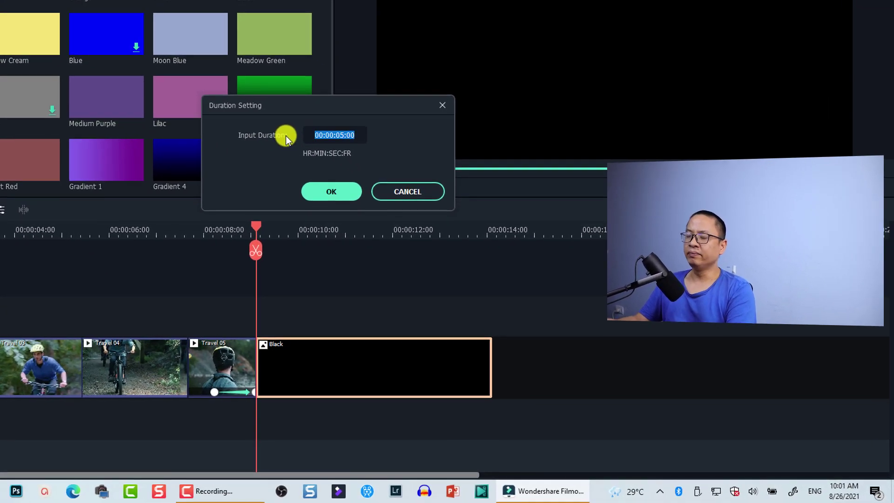
click(454, 210)
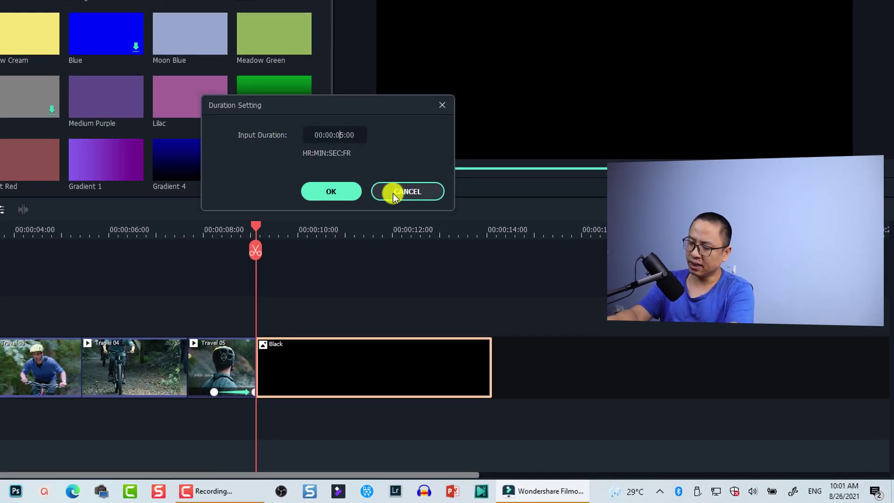
key(BackSpace)
key(BackSpace)
text(2)
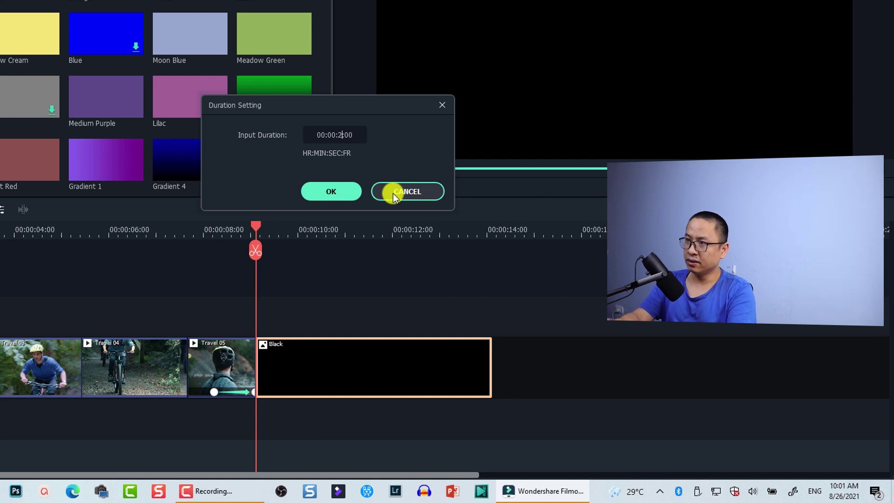
text(0)
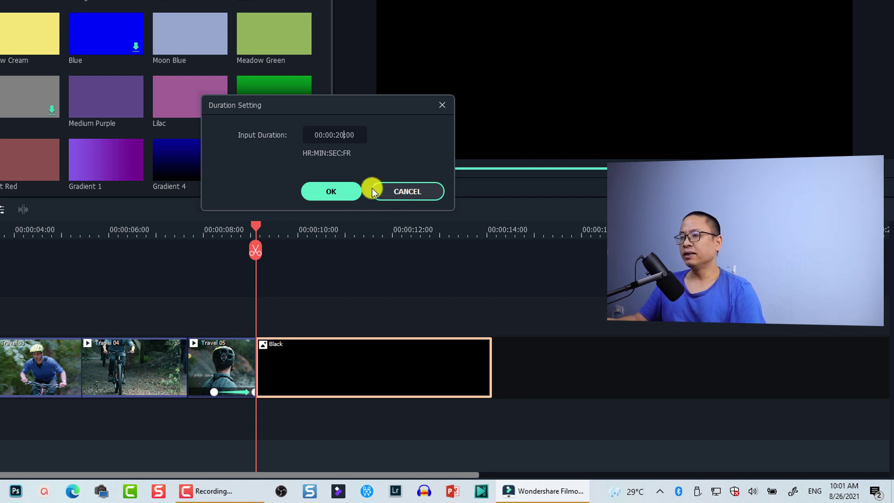
click(332, 192)
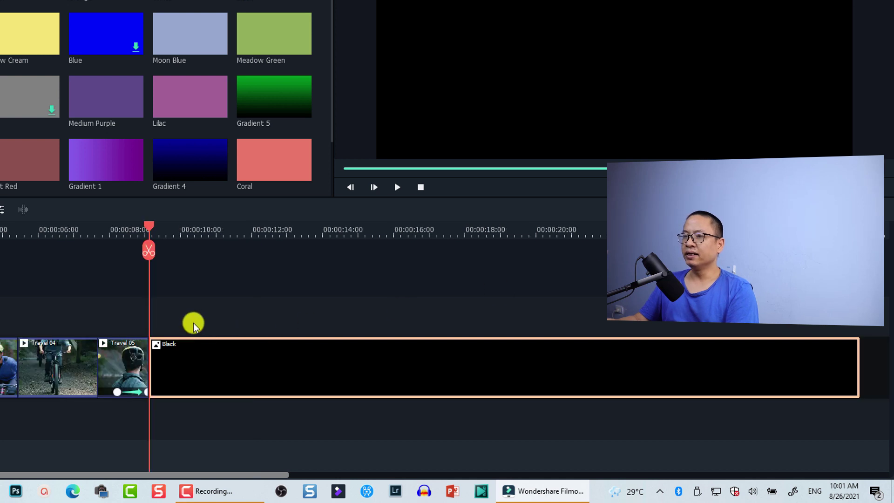
Check the fade at the end of Travel 05 and add a Dissolve transition between Travel 05 and the Black clip.
click(116, 234)
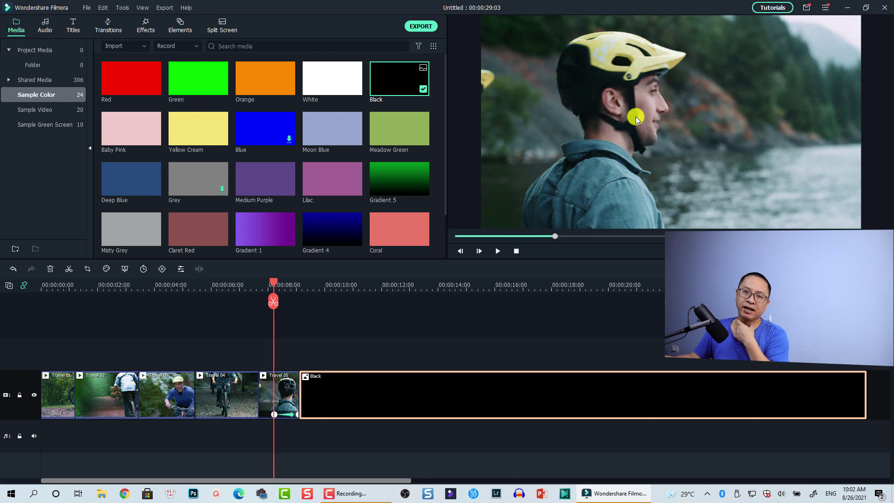
click(295, 292)
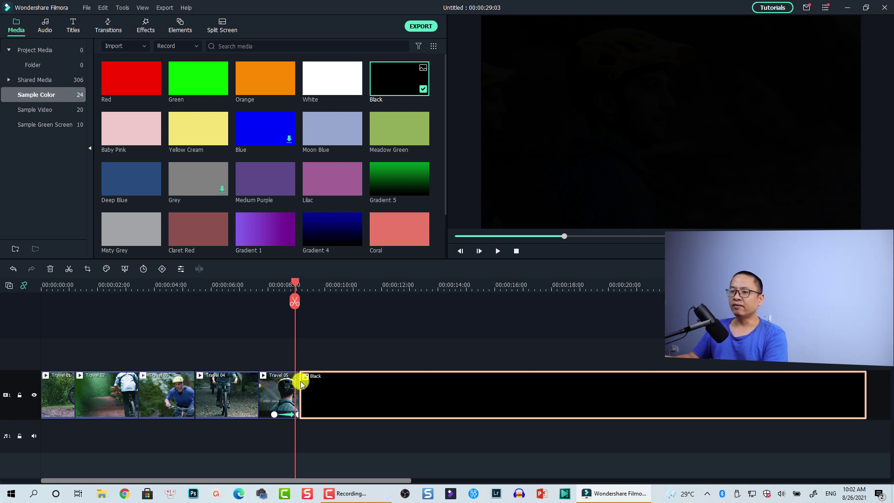
click(109, 24)
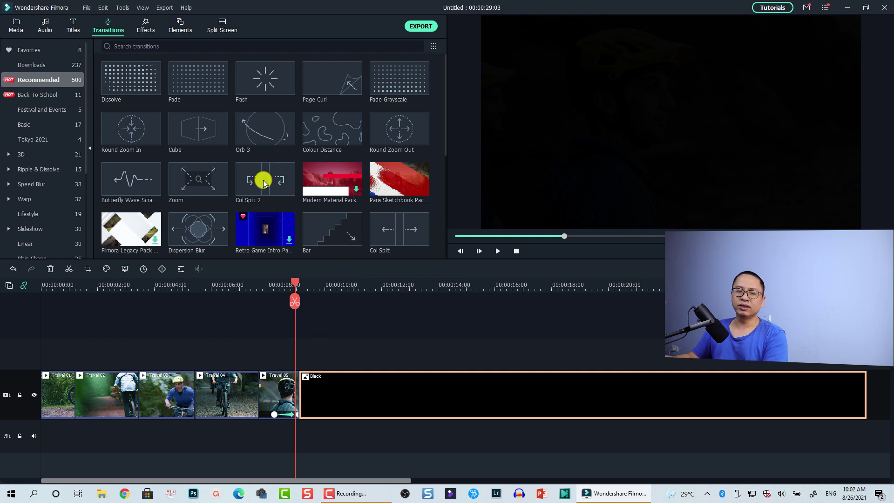
drag(123, 89, 295, 392)
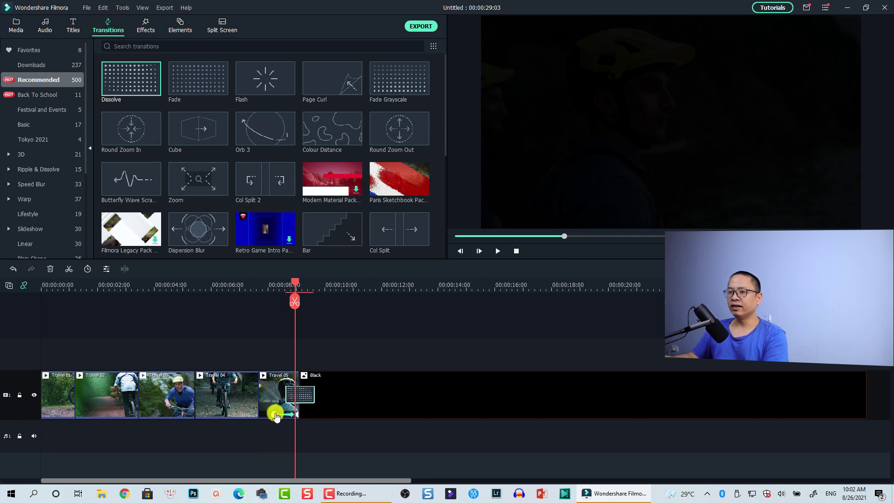
Remove the opacity keyframes from the Travel 05 clip and preview the dissolve into the Black clip.
click(275, 417)
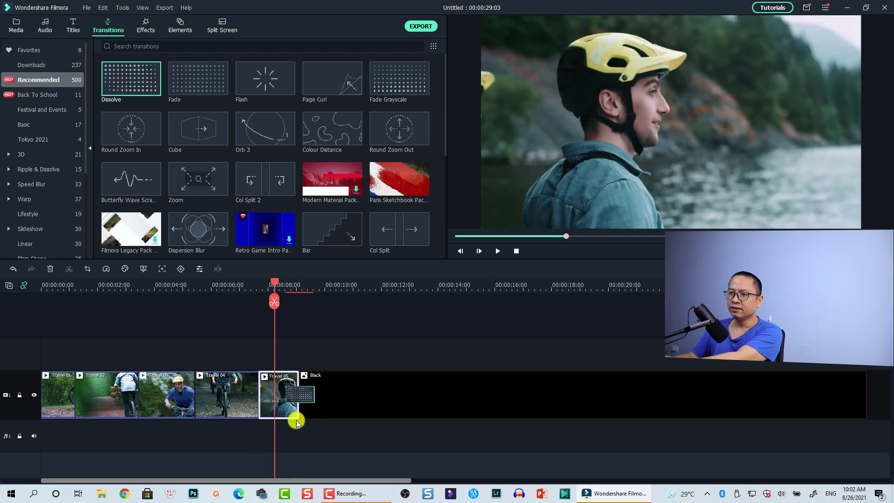
click(299, 417)
click(266, 286)
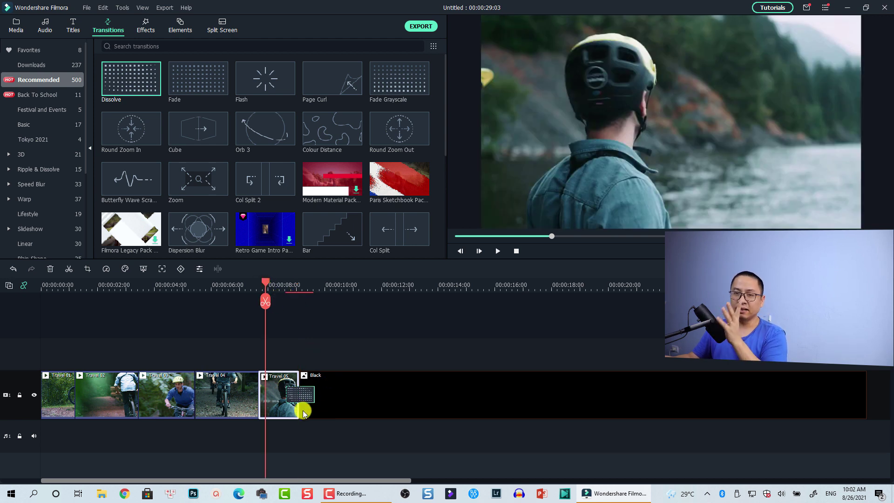
key(space)
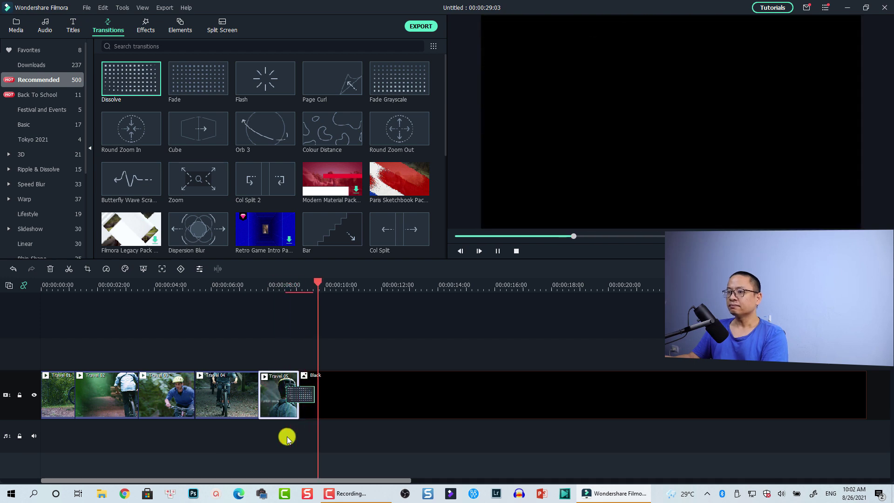
key(space)
Delete the Black clip after Travel 05 and place the playhead just past the end of Travel 05.
click(517, 396)
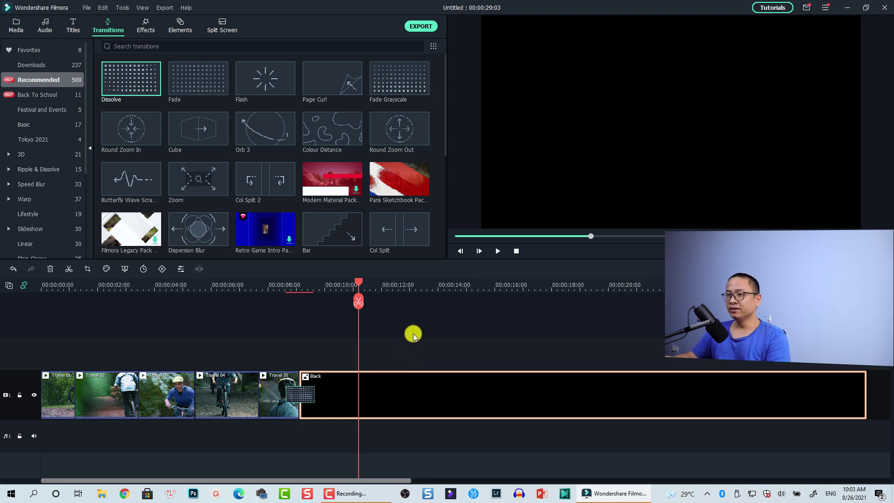
key(Delete)
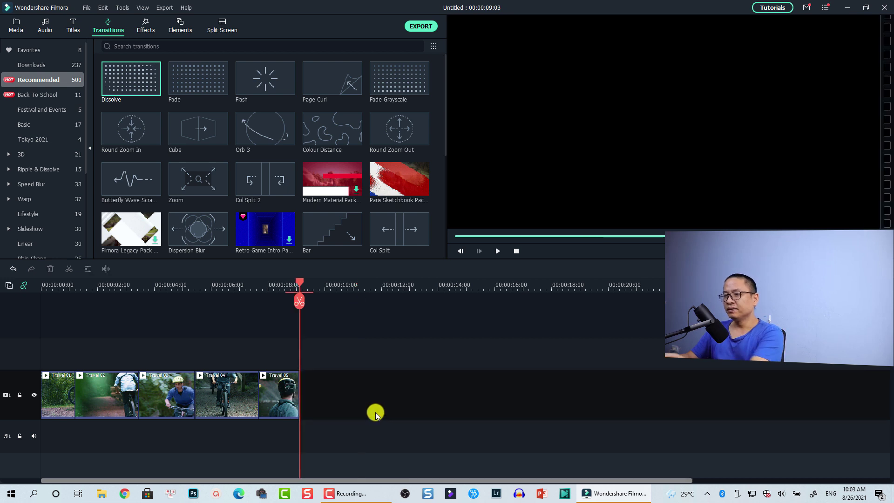
click(293, 395)
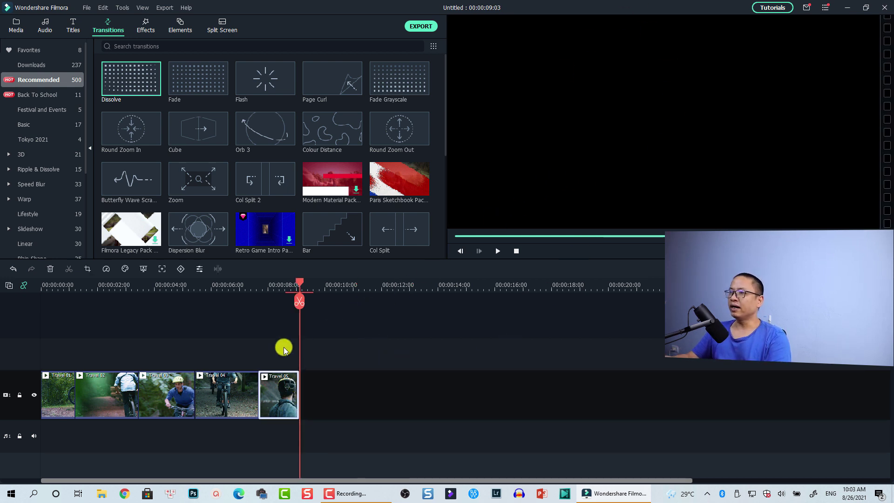
click(283, 285)
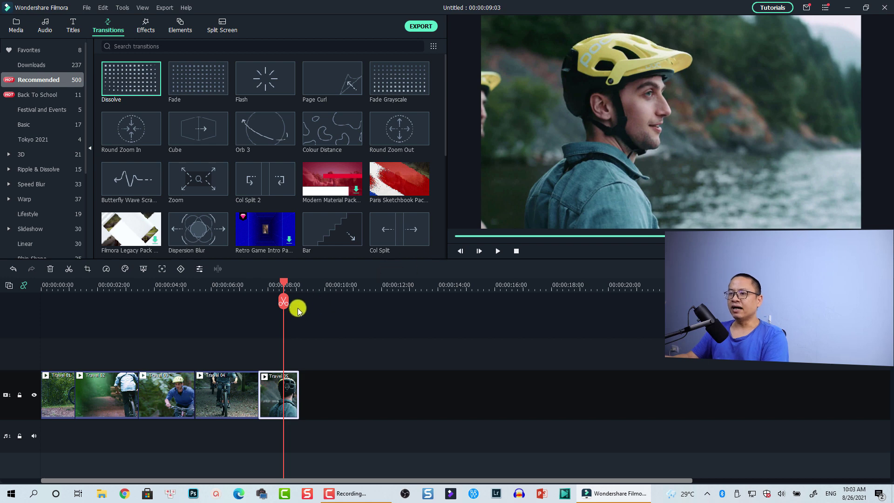
click(304, 288)
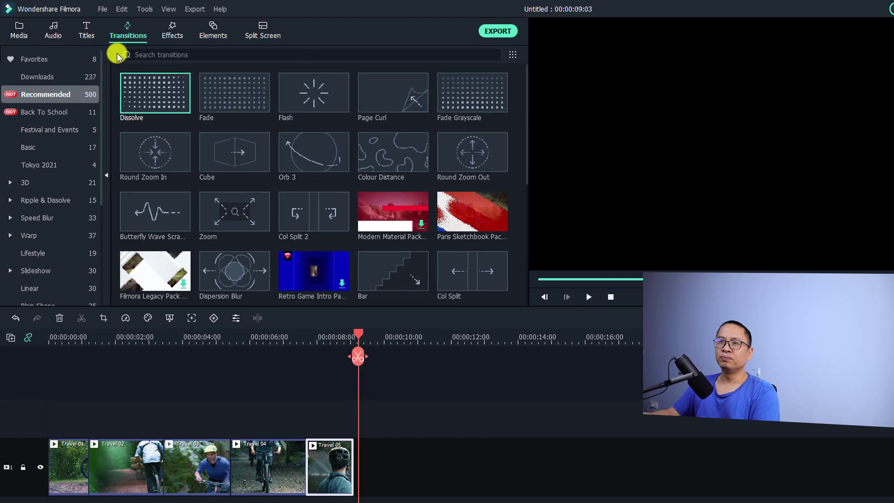
List the downloaded titles and filter them to show only the Free ones.
click(74, 28)
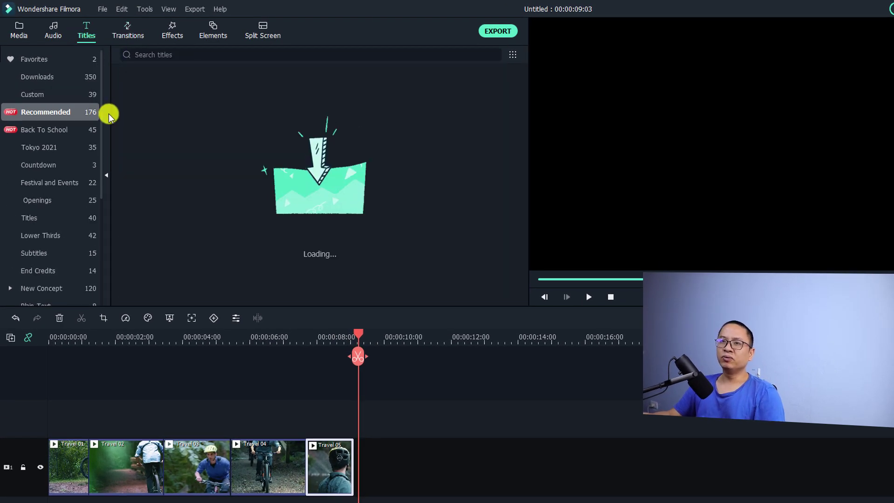
click(40, 81)
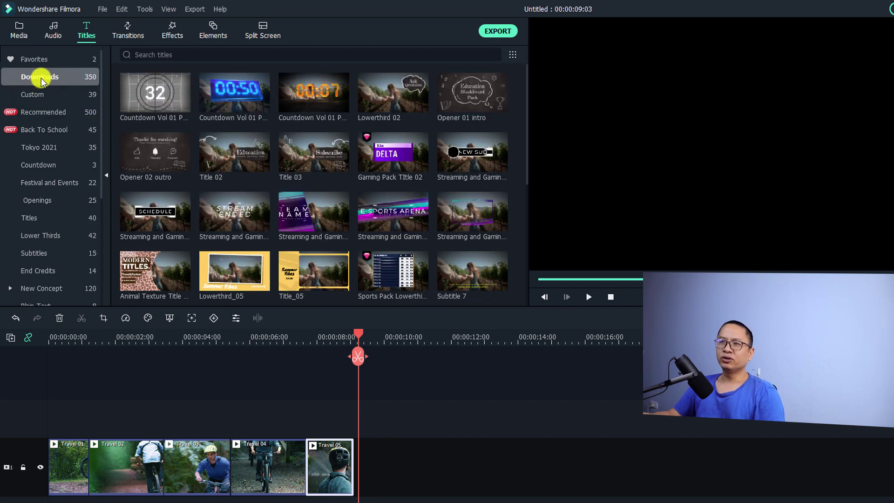
click(511, 54)
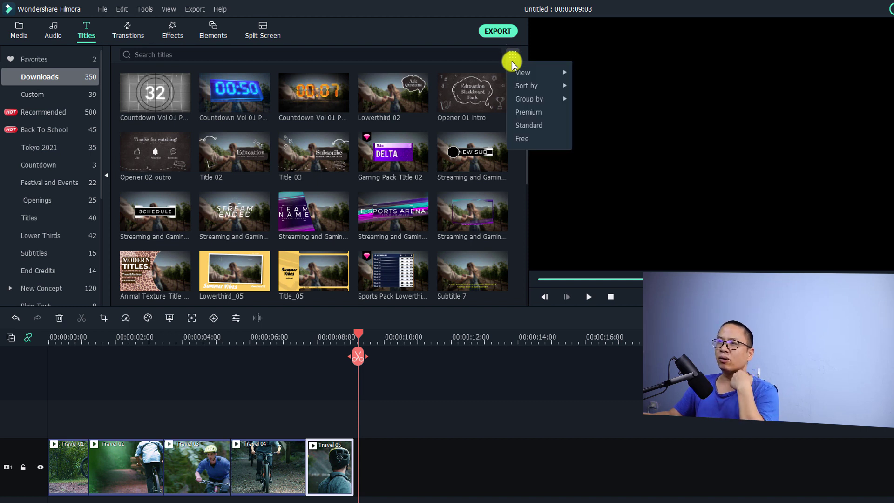
click(517, 139)
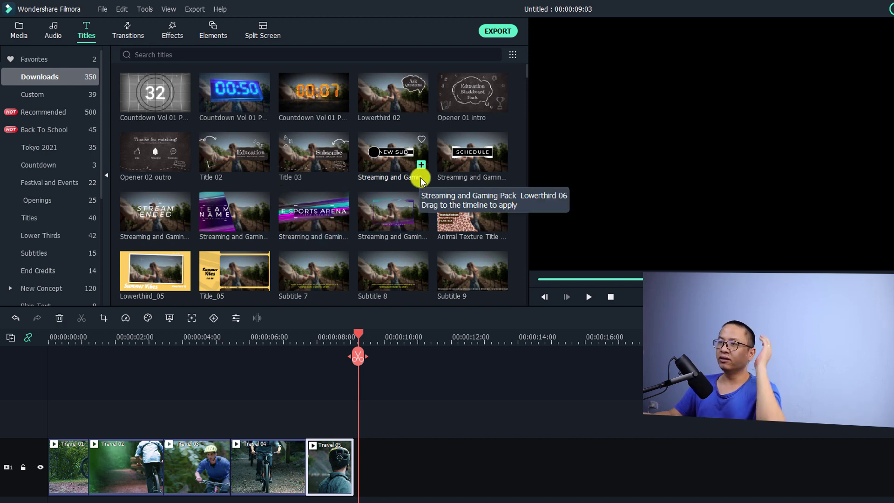
Add the Opener 02 outro title to the video track directly after Travel 05 and preview its animation.
click(157, 156)
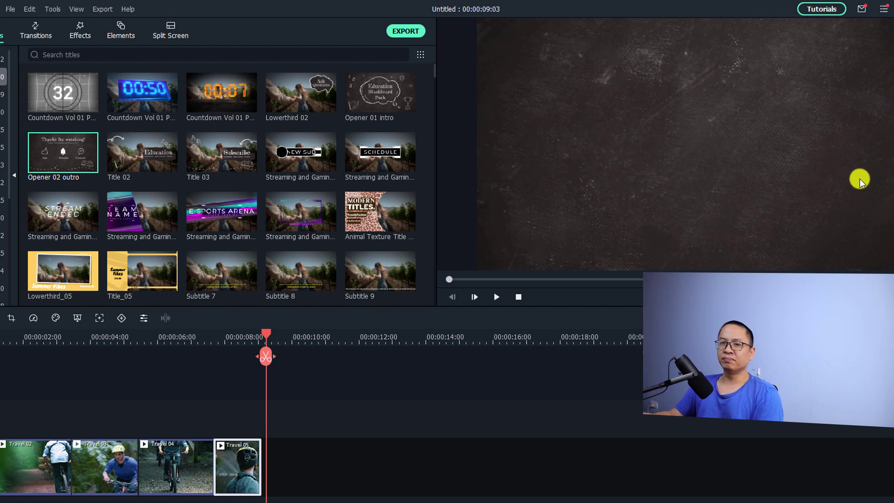
drag(63, 149, 315, 473)
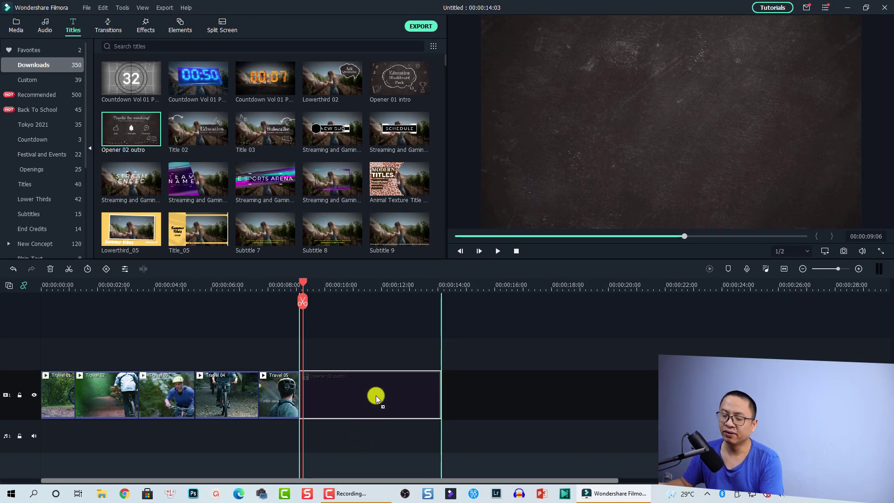
drag(376, 396, 376, 396)
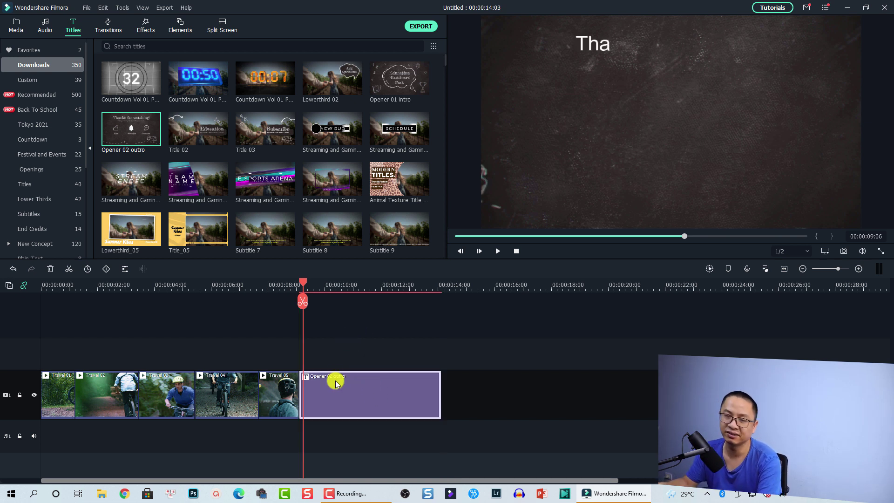
key(space)
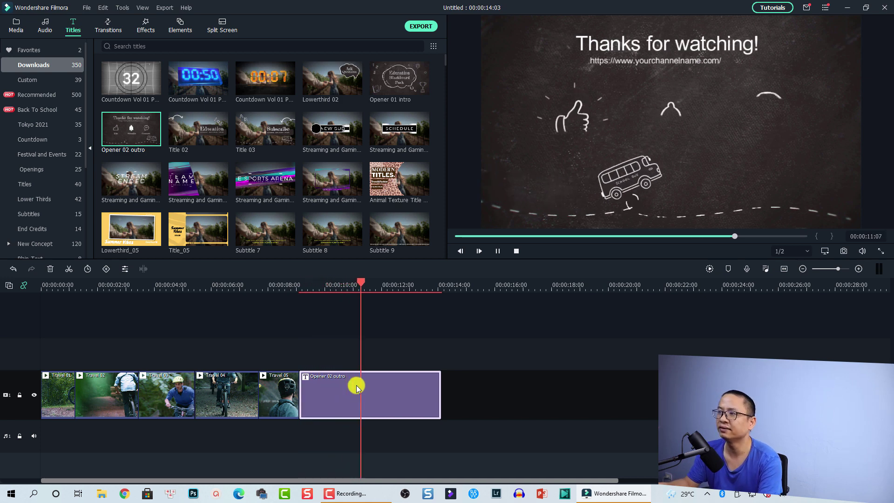
key(space)
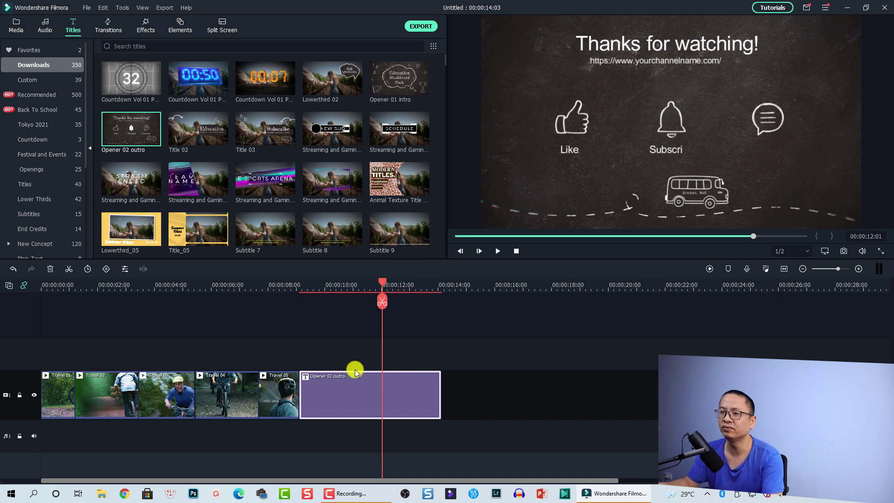
Open the Opener 02 outro title for editing and set the "Thanks for watching!" font to Fugaz One.
double_click(350, 402)
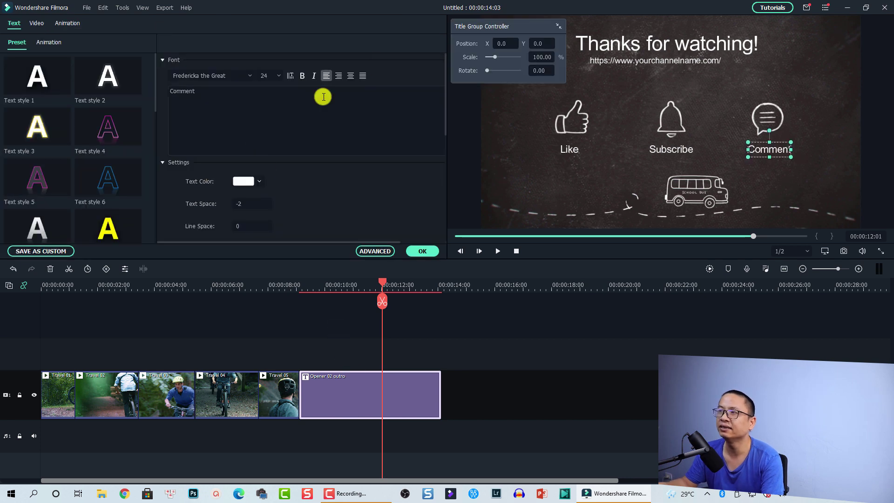
click(600, 43)
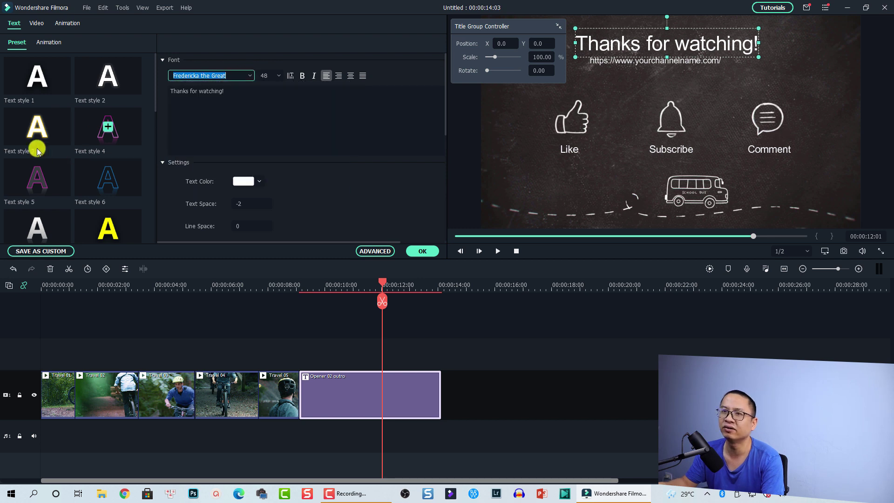
click(223, 78)
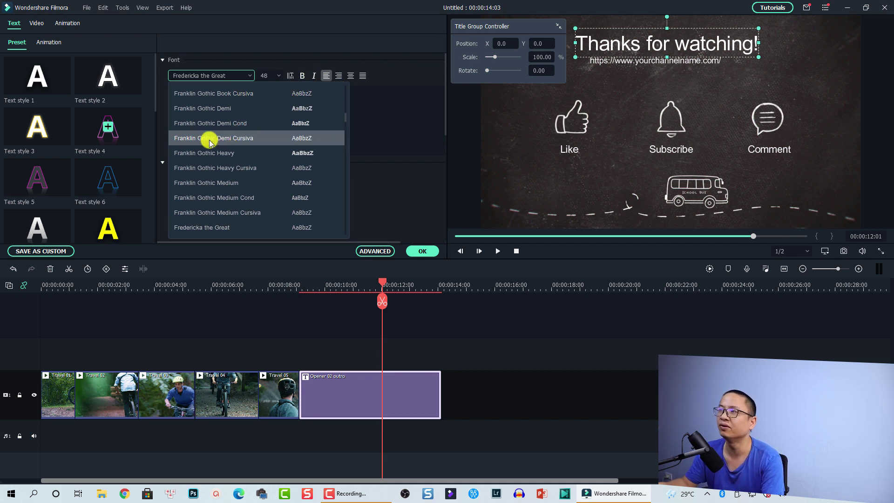
scroll(210, 143, down, 2)
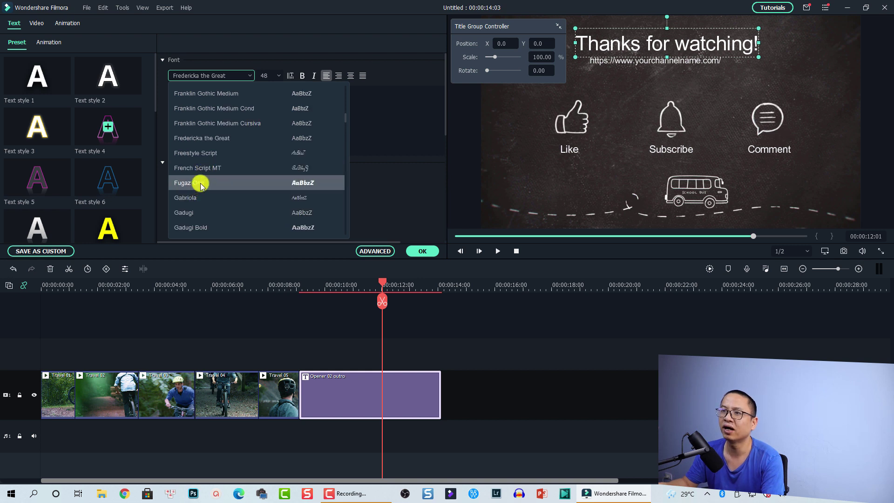
click(201, 183)
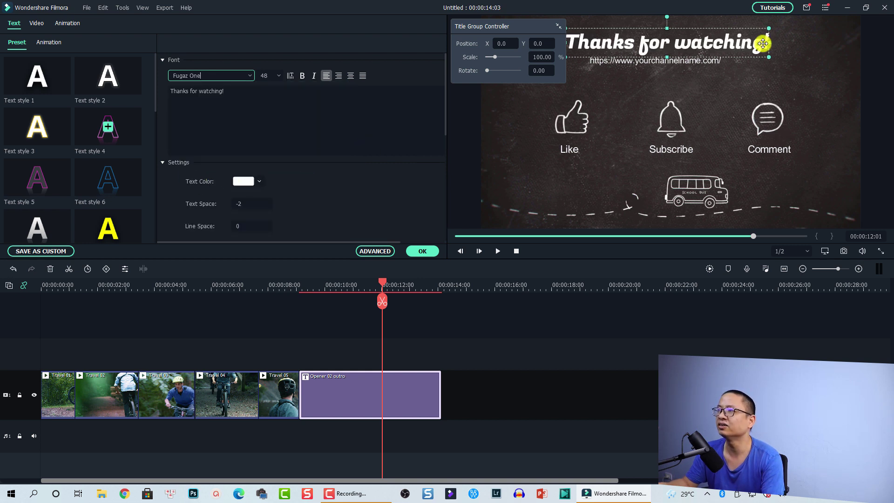
Delete the channel URL text from the Opener 02 outro and move "Thanks for watching!" slightly lower into its space.
click(679, 63)
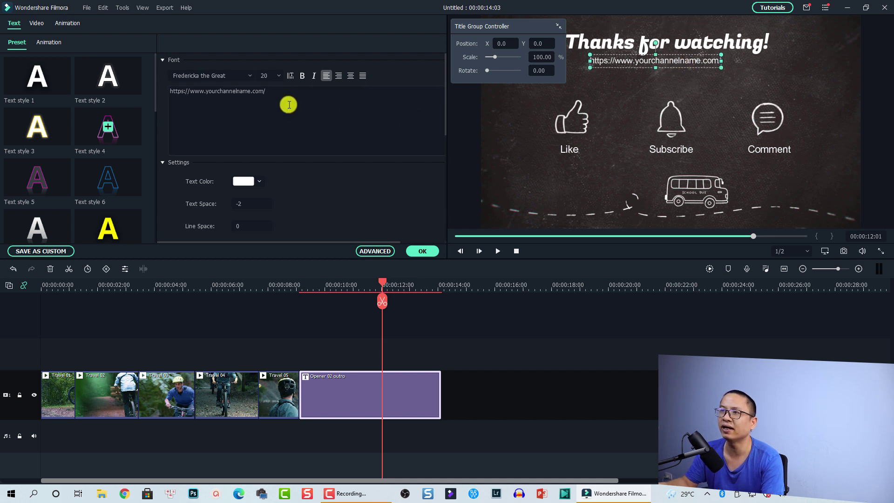
drag(289, 93, 177, 100)
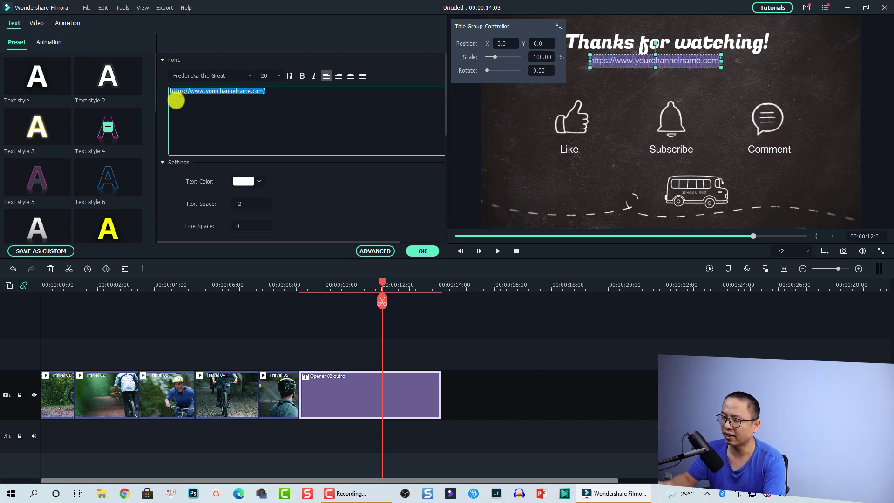
key(BackSpace)
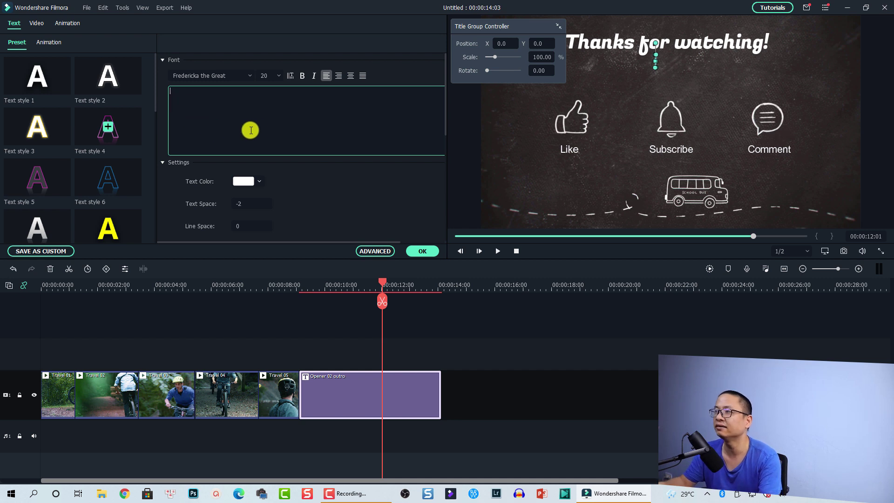
click(670, 48)
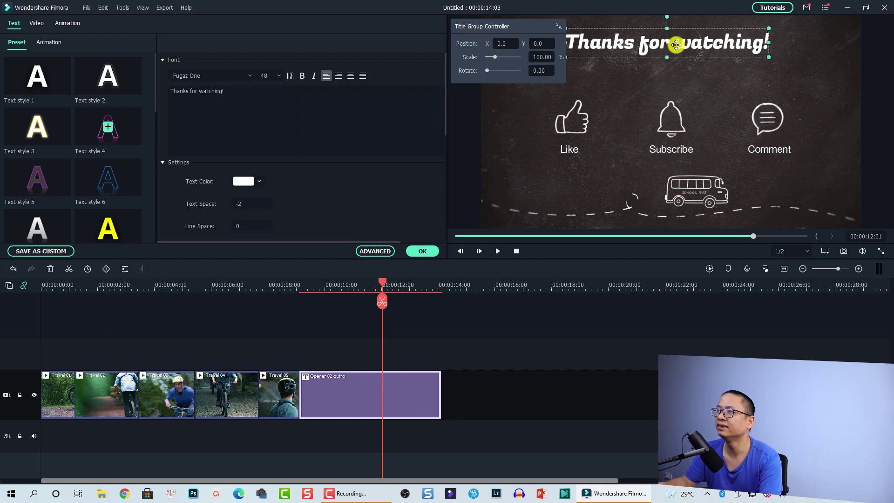
drag(659, 44, 664, 59)
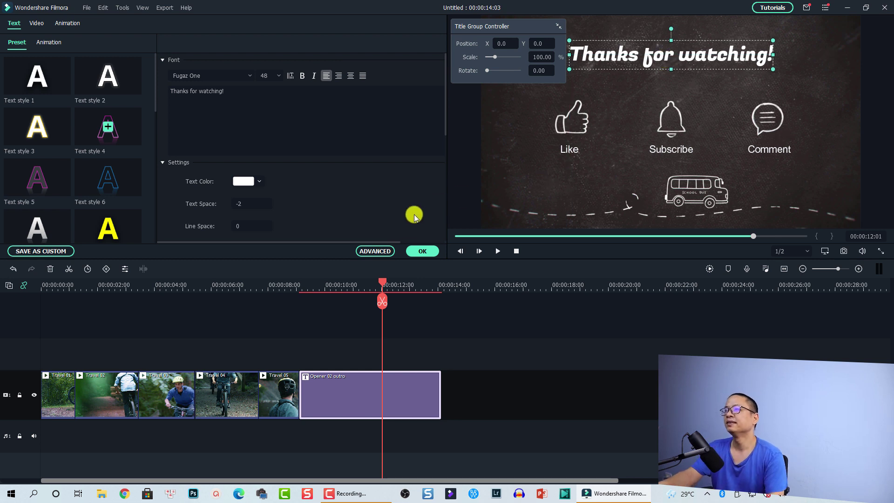
Play back the edited Opener 02 outro from the end of Travel 05 and close the title editor.
click(406, 349)
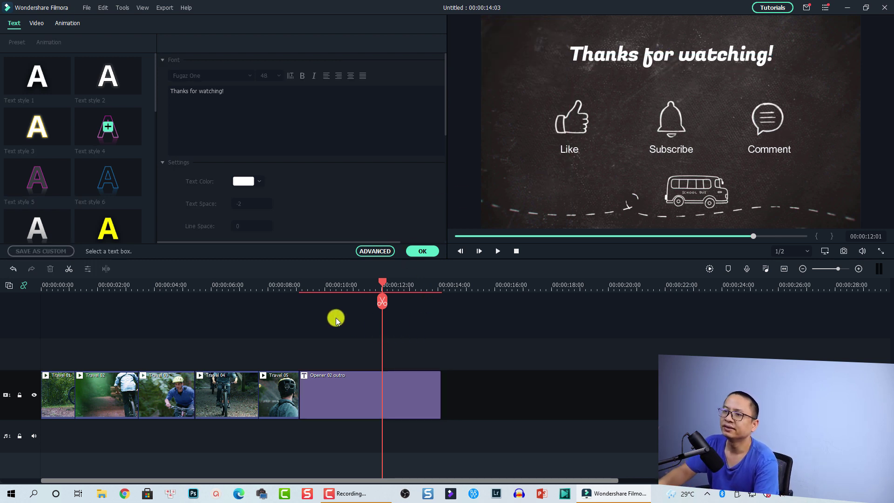
click(286, 283)
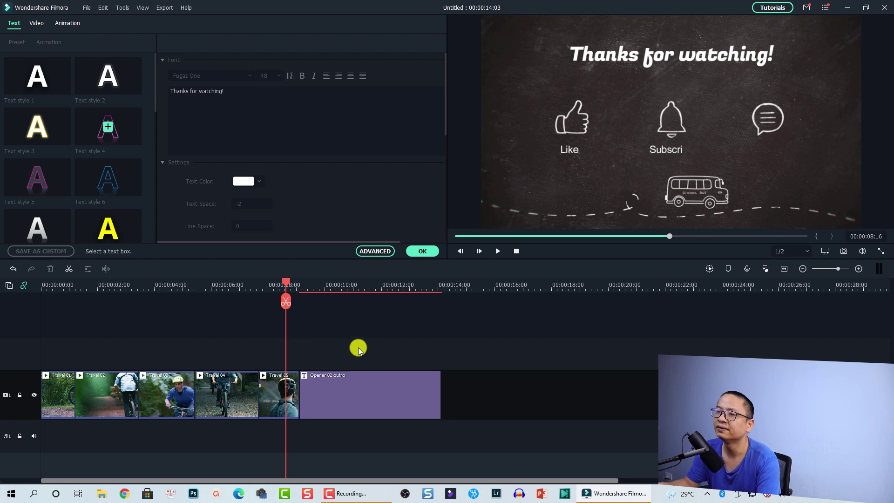
key(space)
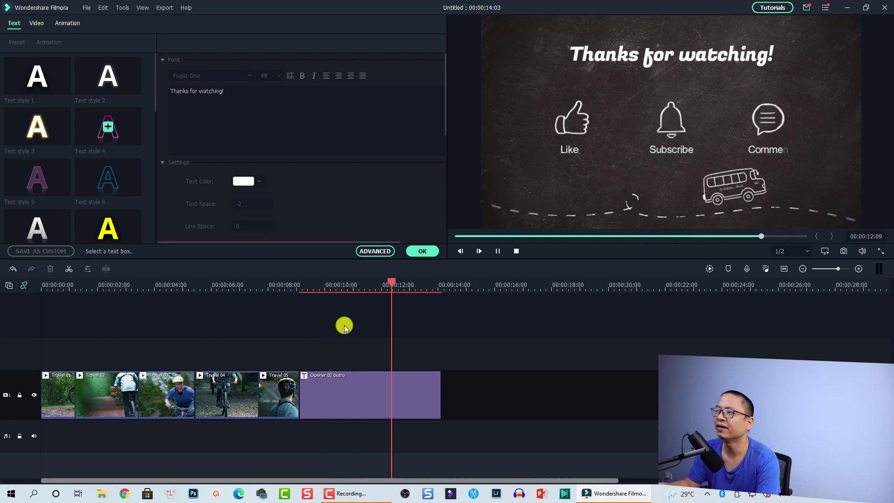
key(space)
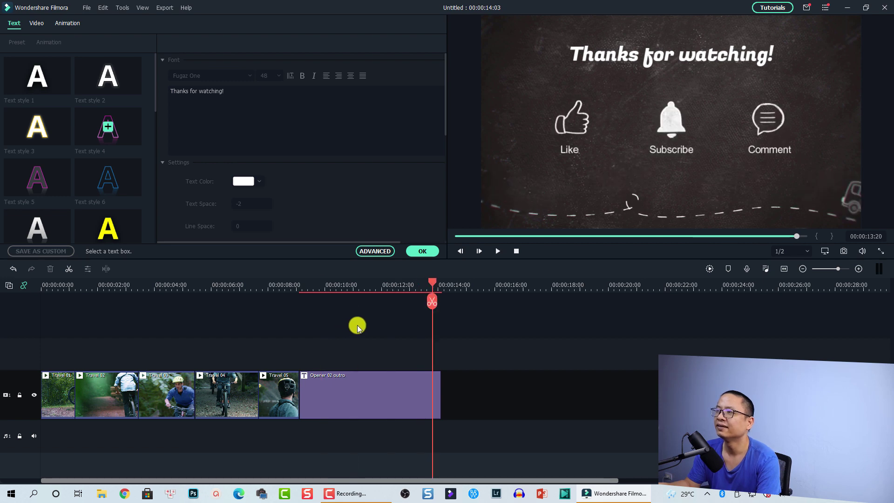
click(429, 254)
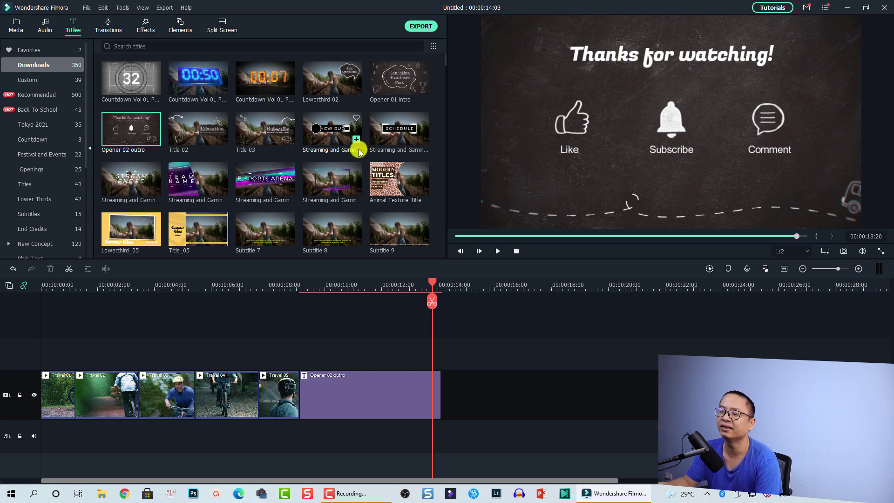
Try the Streaming and Gaming Pack Lowerthird 27 title on the track above the Opener 02 outro, check the overlay, and delete it.
click(264, 189)
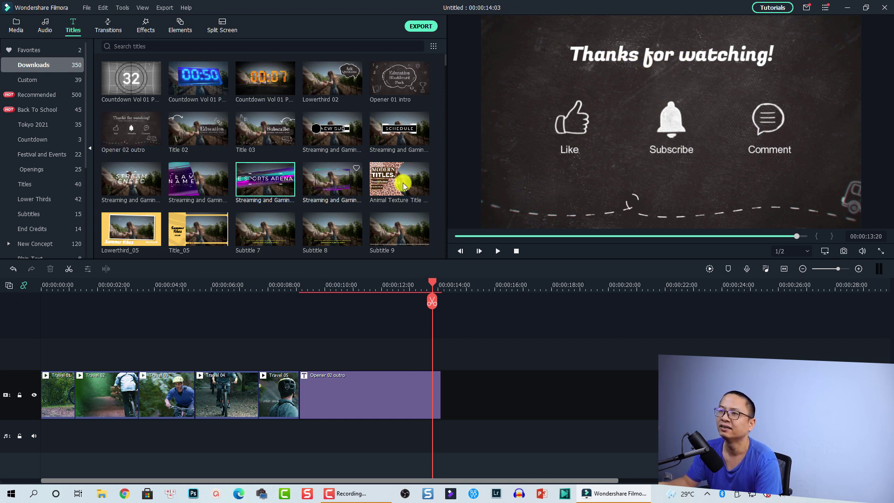
click(323, 193)
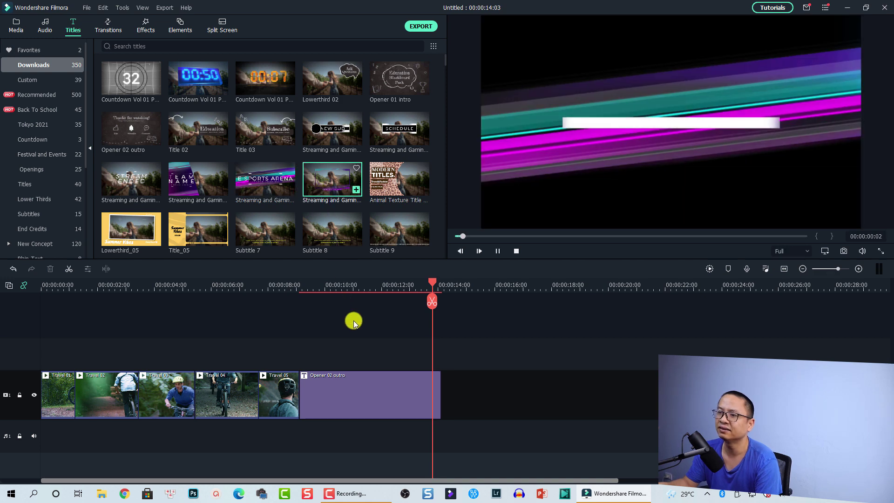
drag(340, 348, 359, 289)
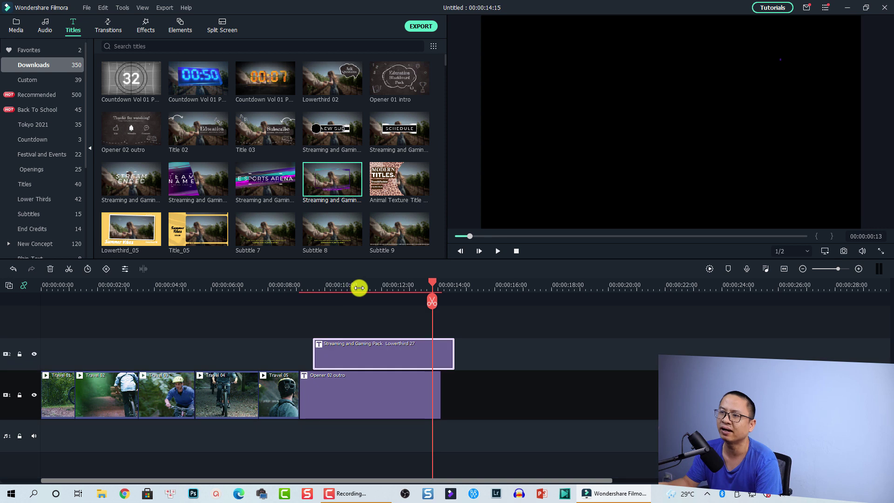
click(359, 289)
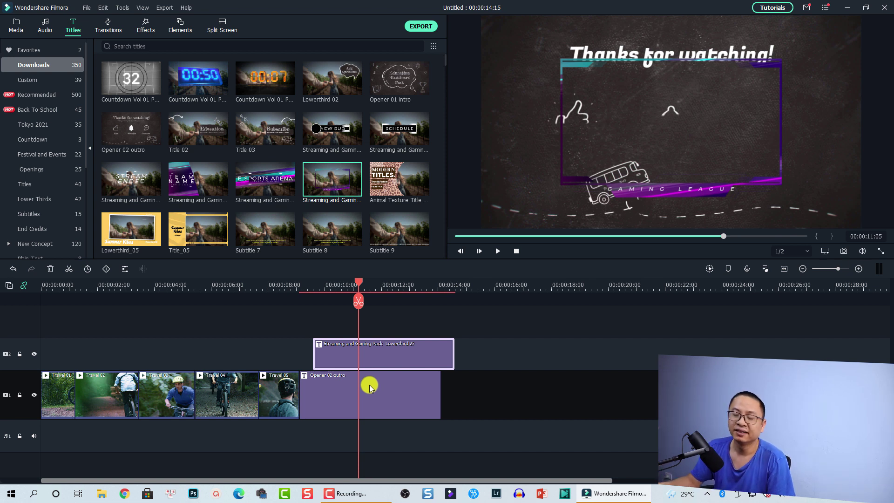
drag(483, 336, 406, 349)
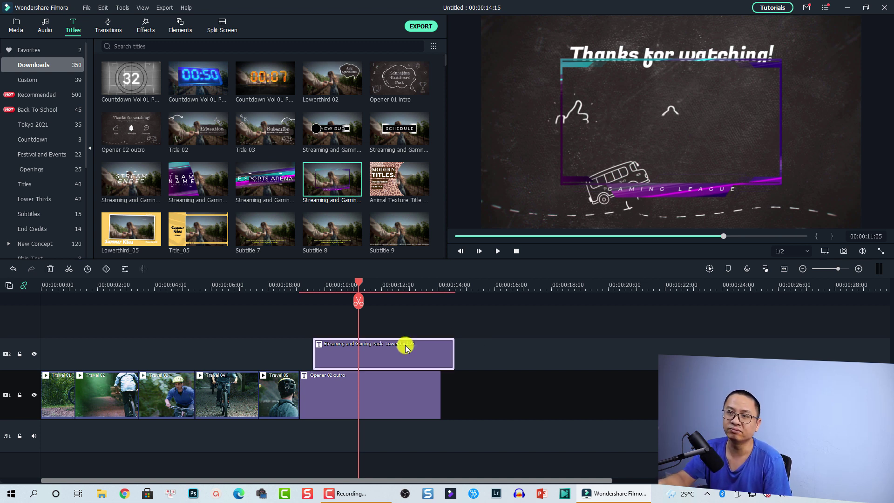
key(Delete)
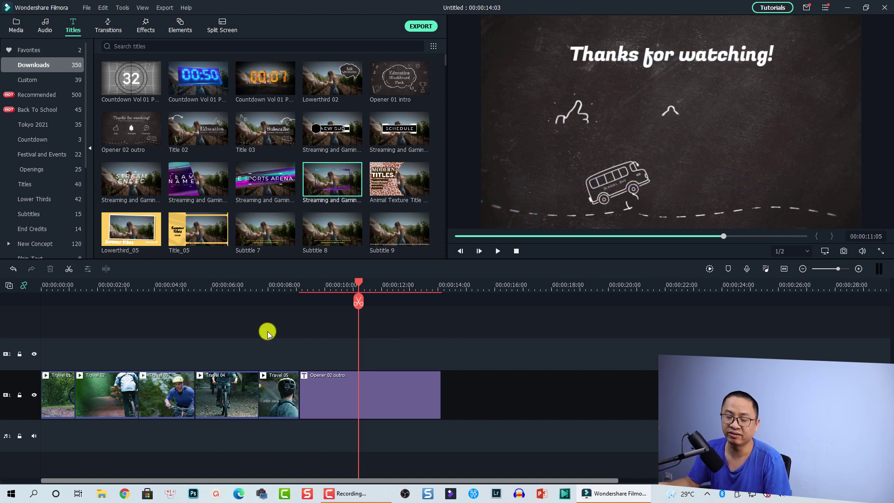
Replace the Opener 02 outro after Travel 05 with the Credit 1 title from the End Credits category.
click(362, 416)
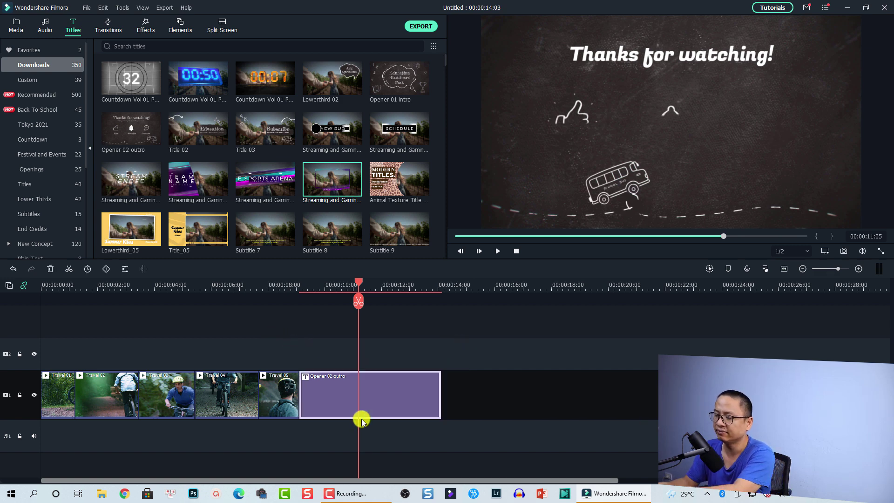
key(Delete)
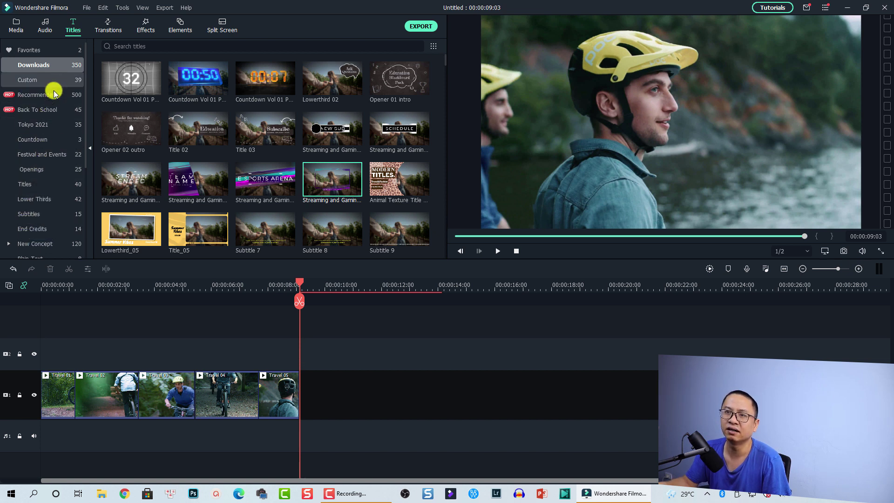
click(30, 231)
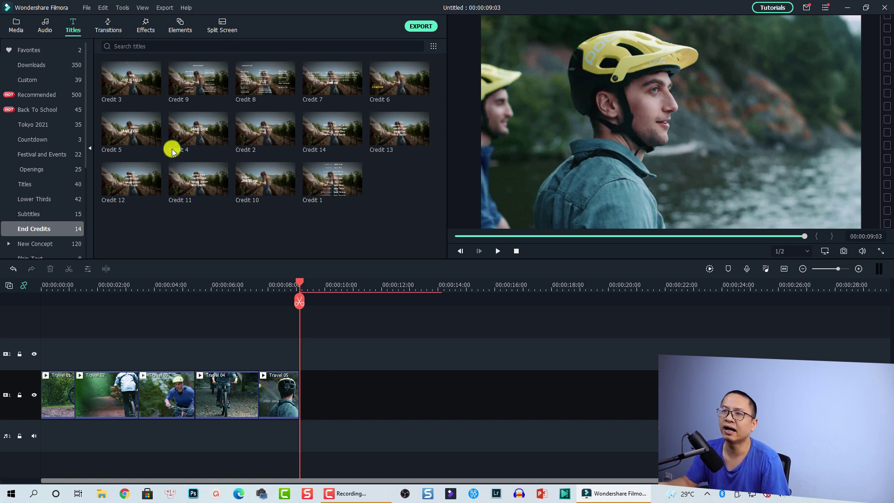
drag(319, 194, 320, 391)
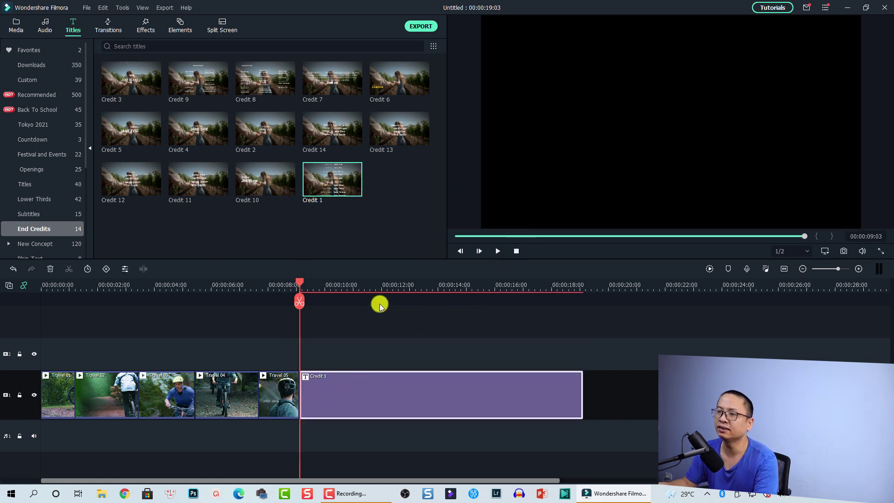
Preview the scrolling animation of the Credit 1 title on the timeline.
click(343, 285)
key(space)
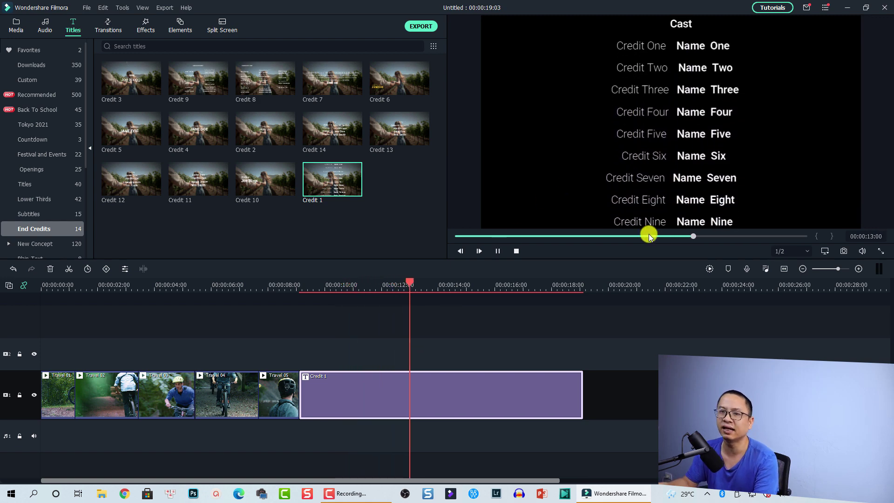
key(space)
Open the Credit 1 title for editing, examine its editable cast list text, and close the editor.
double_click(393, 391)
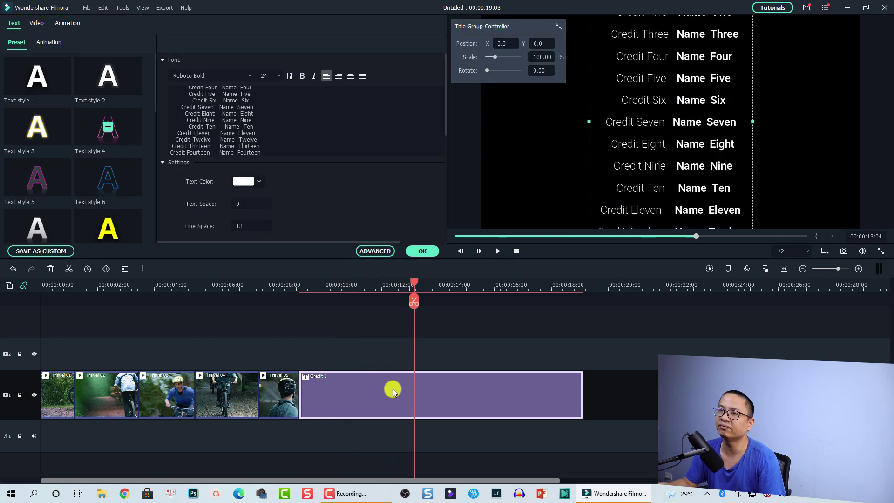
click(227, 106)
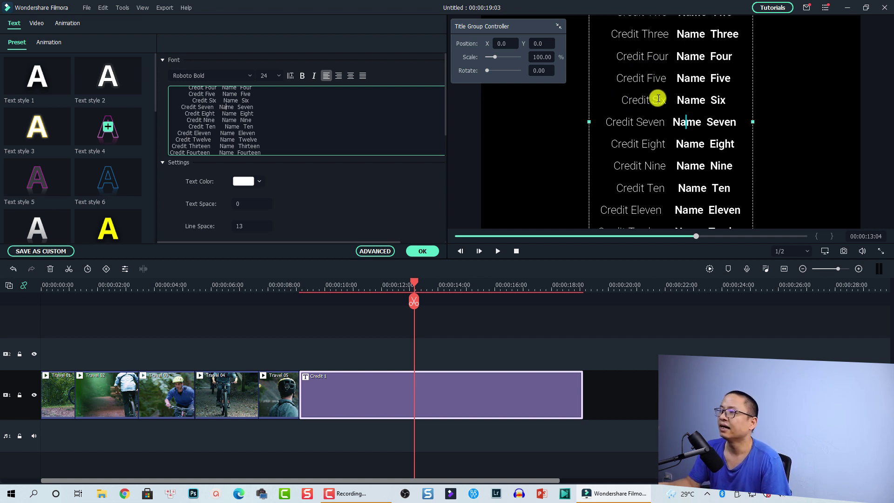
click(422, 252)
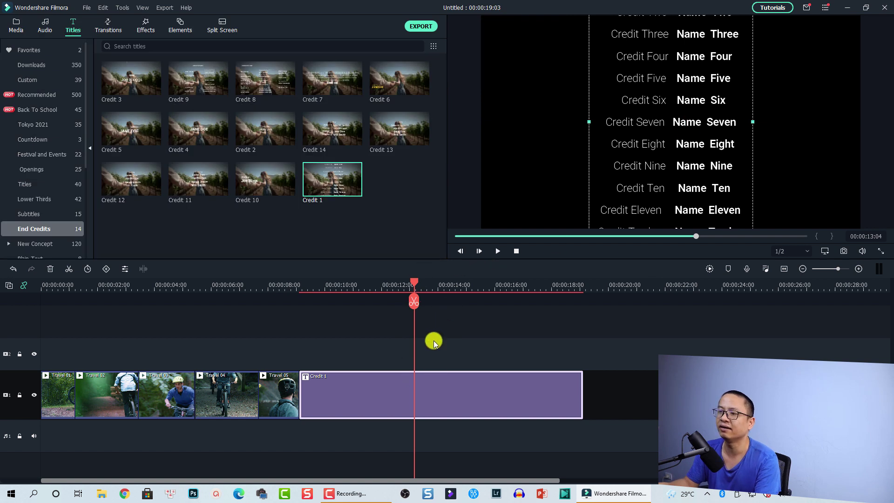